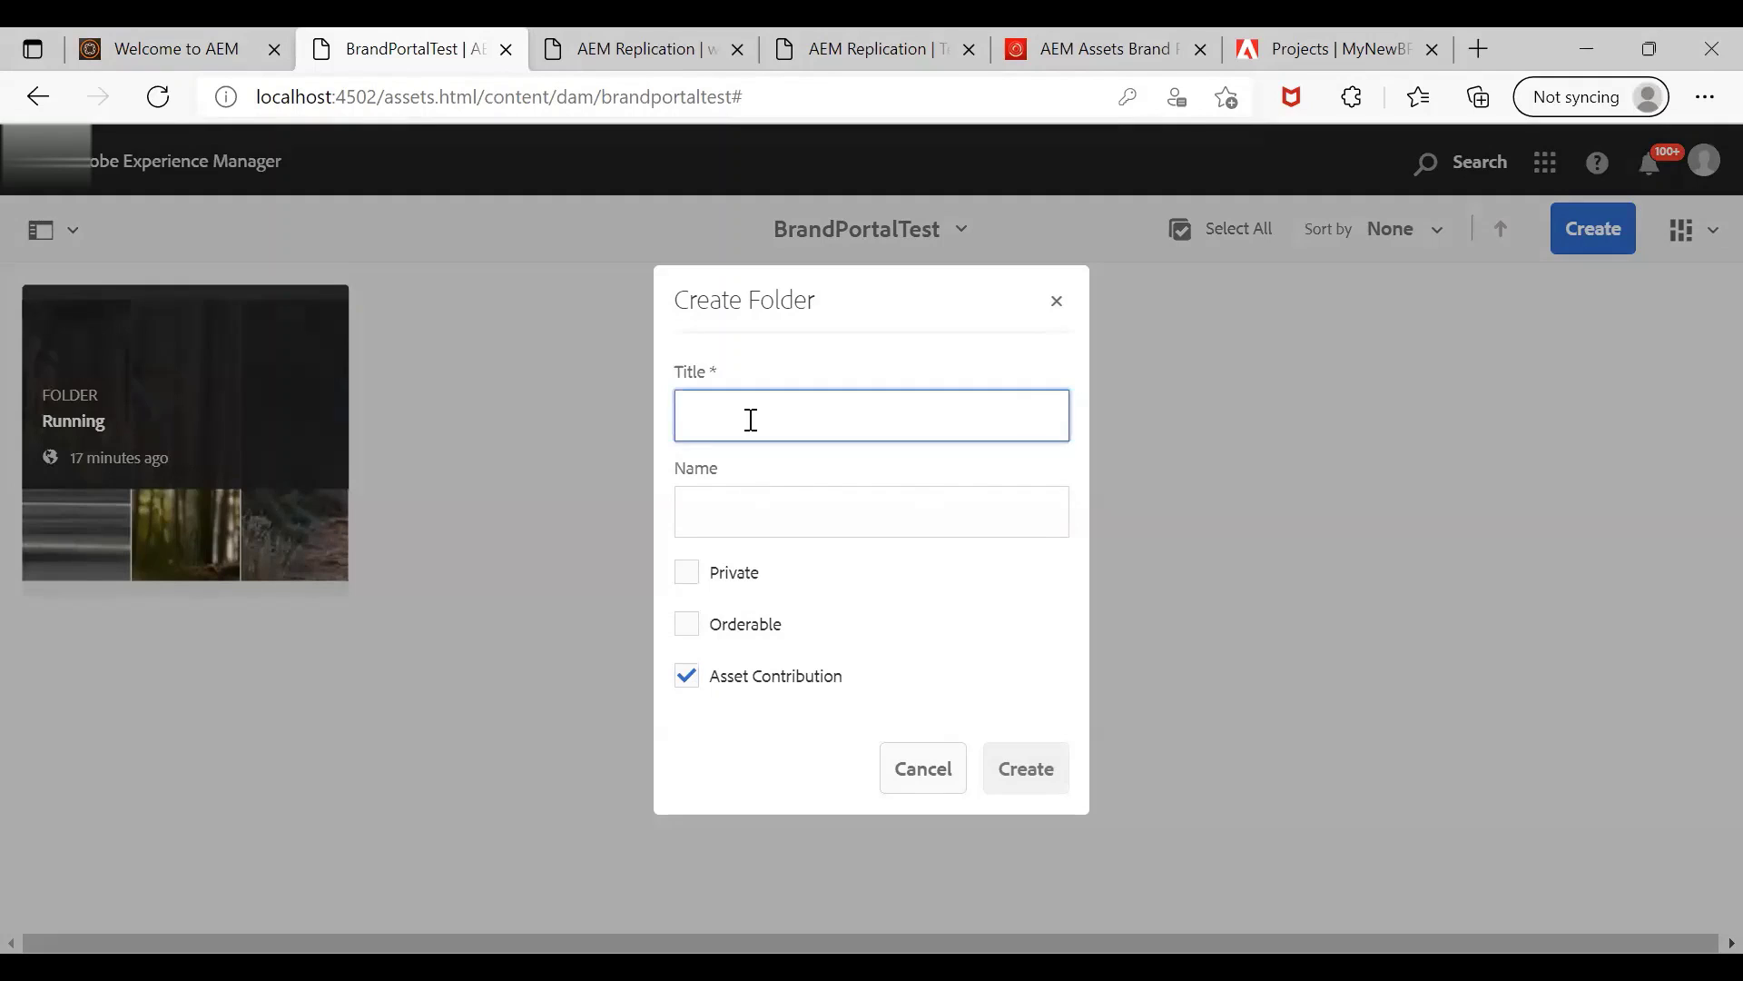
Create an asset contribution folder titled AEMAssetSourcing in BrandPortalTest, skipping the brief and member setup
text(AEM)
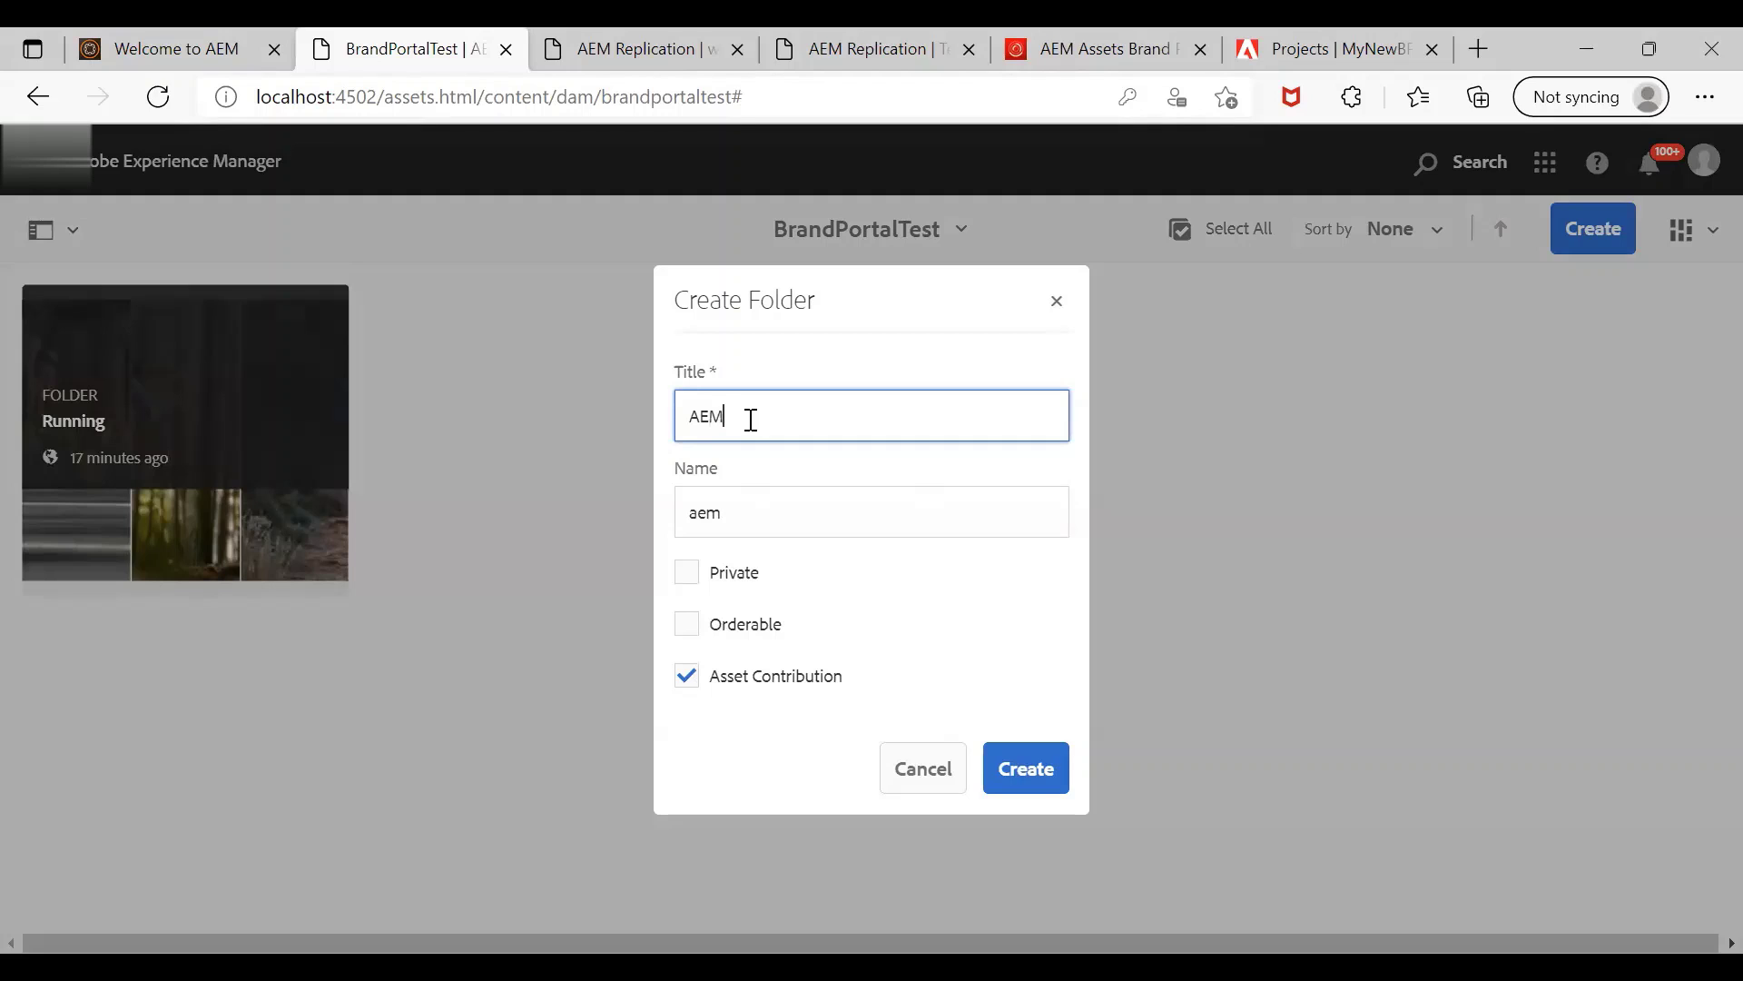
text(AssetSourcing)
click(1026, 790)
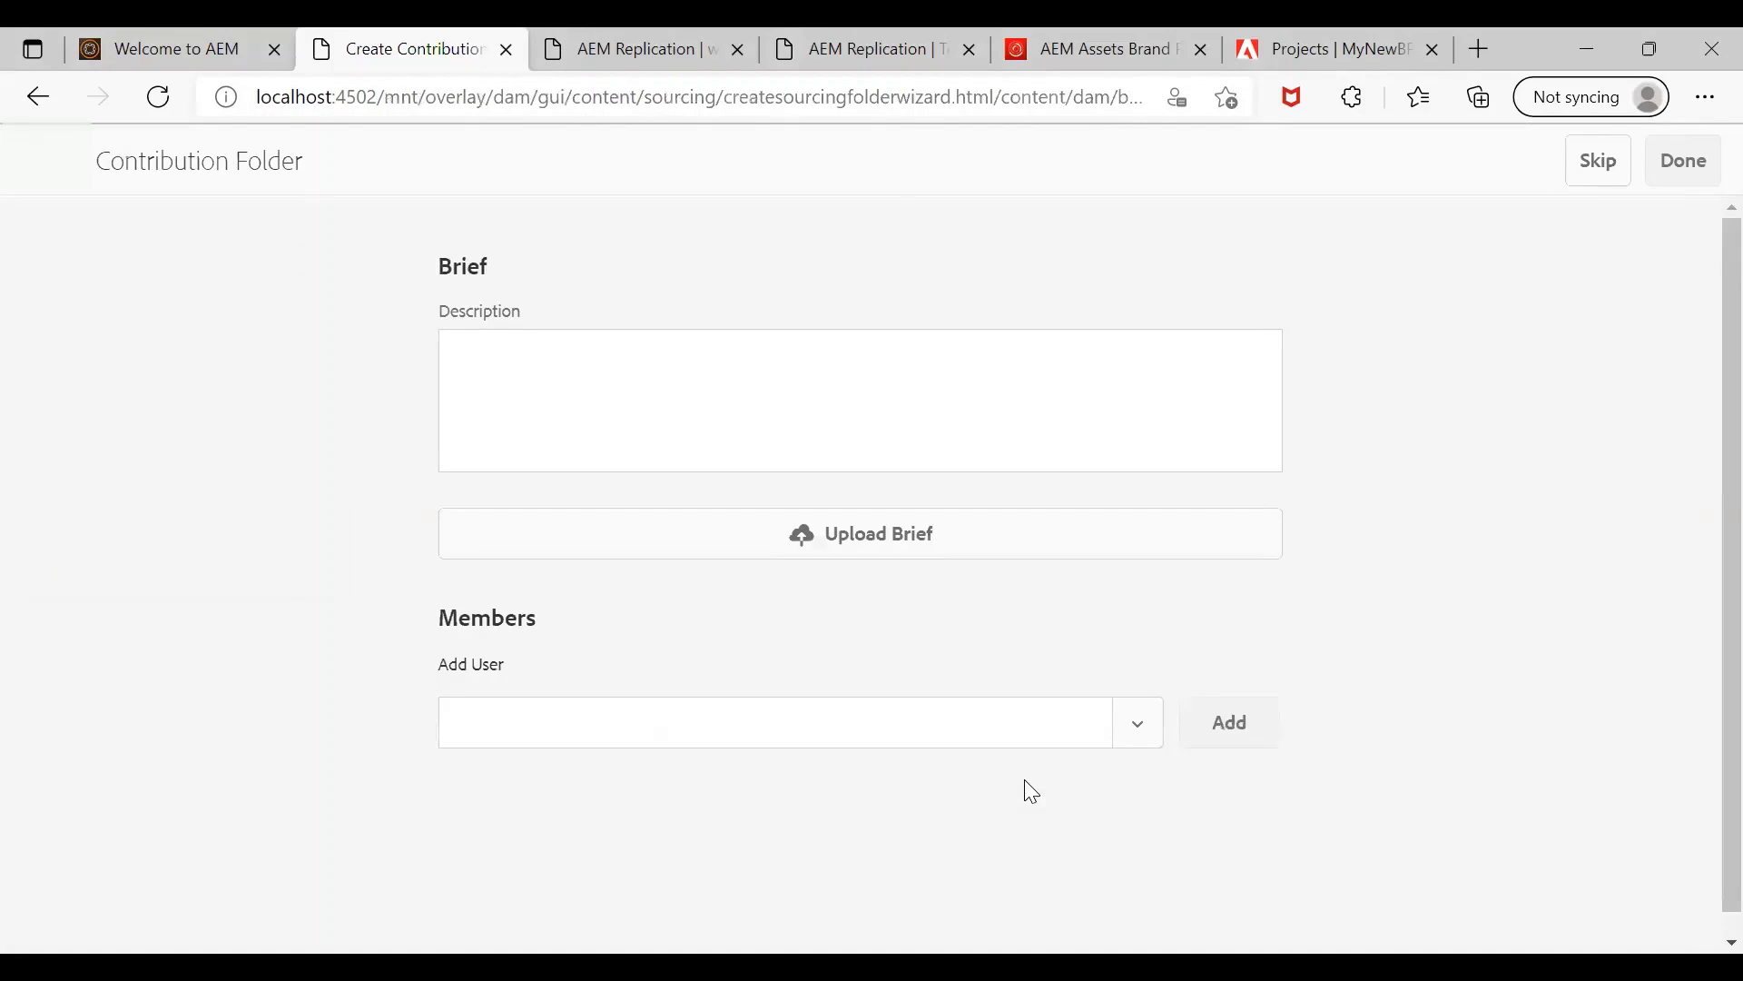
click(675, 425)
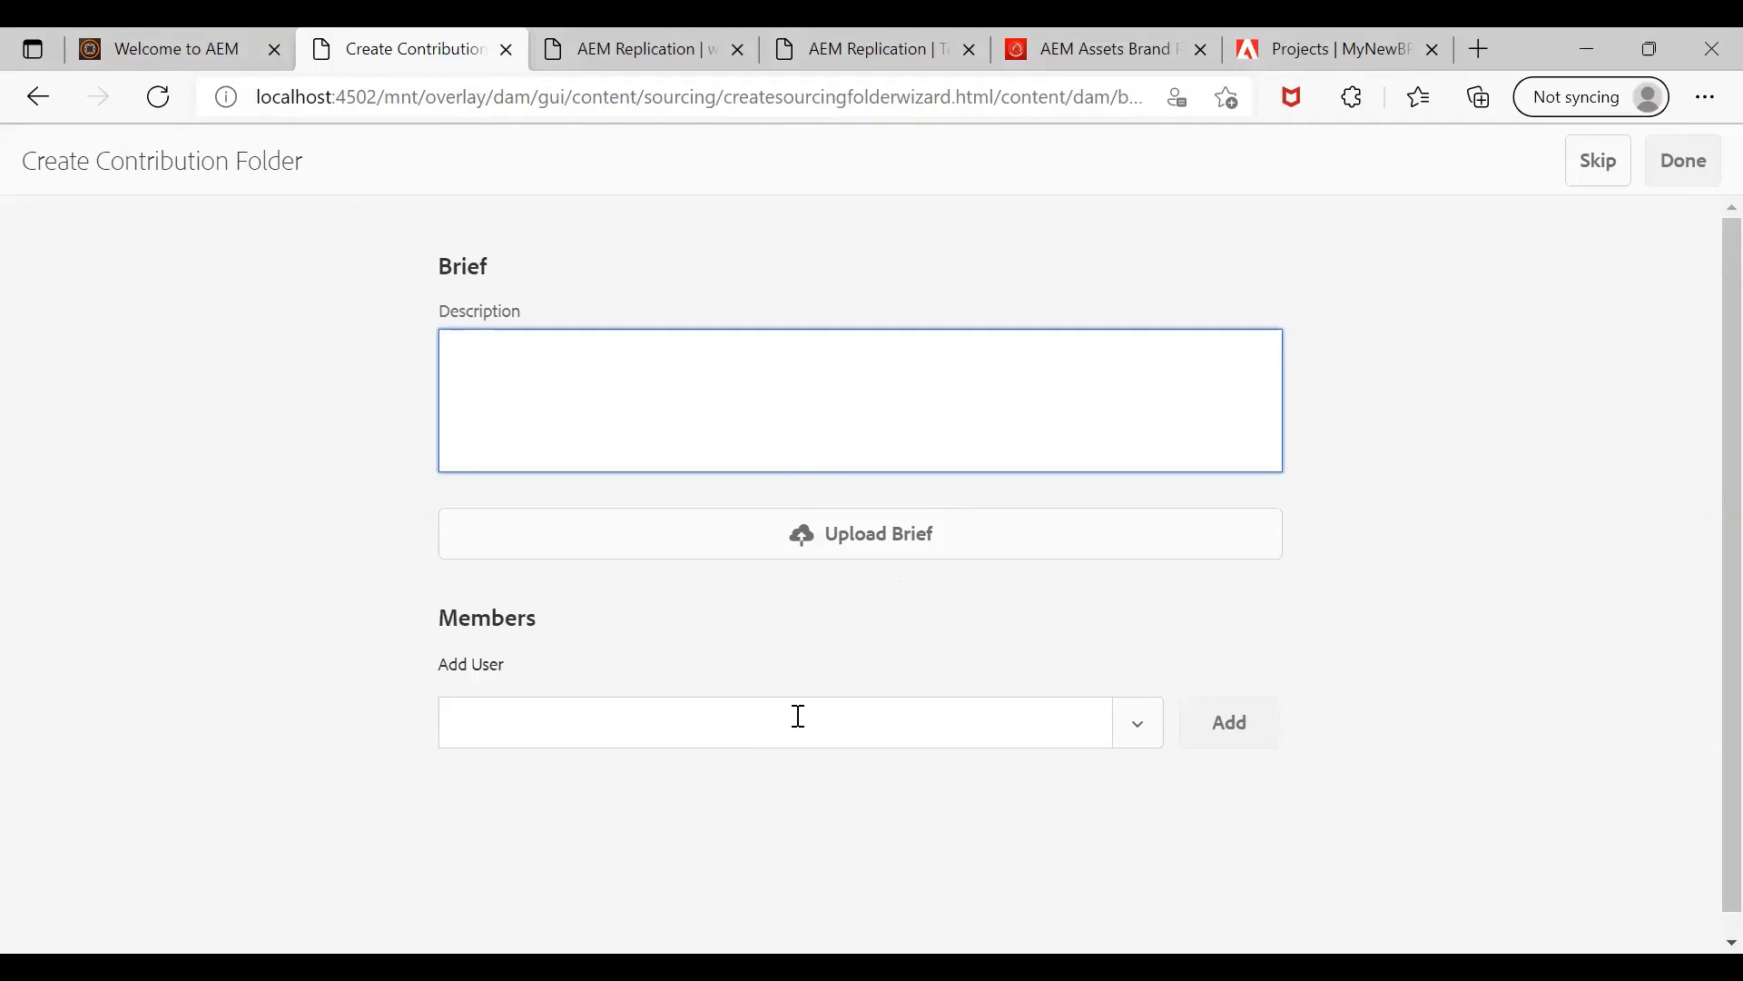
click(1593, 173)
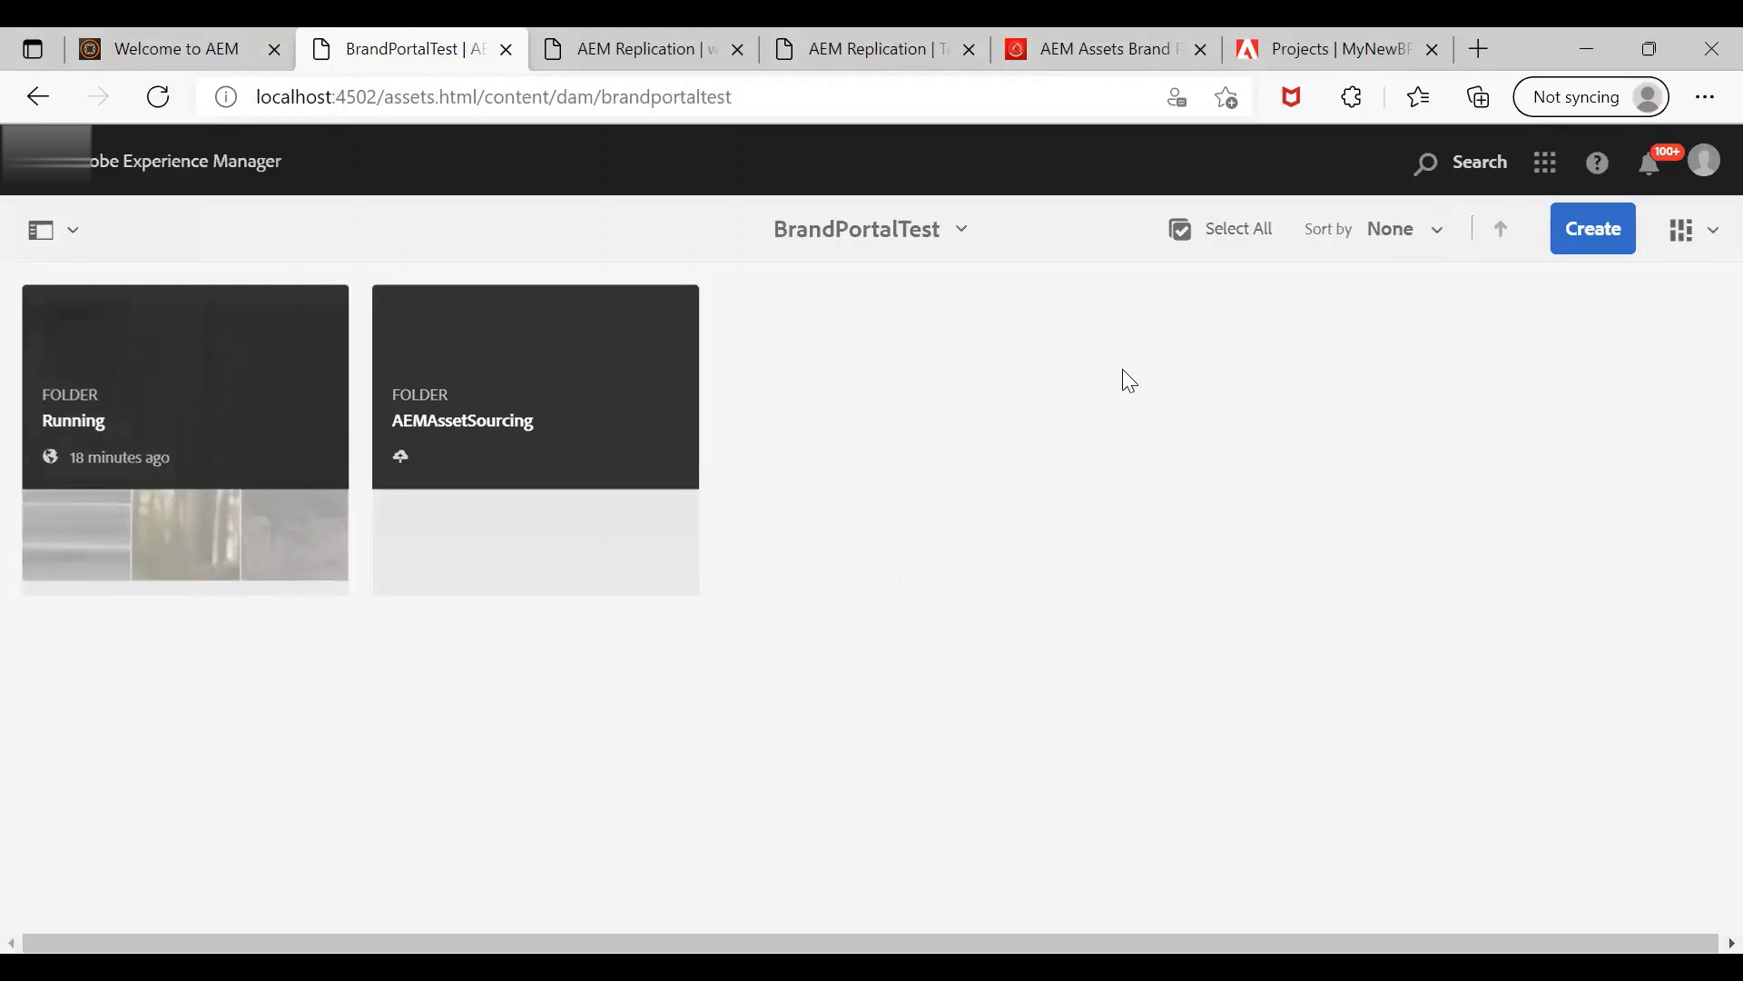
Inspect the contents of the Shared and New subfolders inside the AEMAssetSourcing folder
click(560, 436)
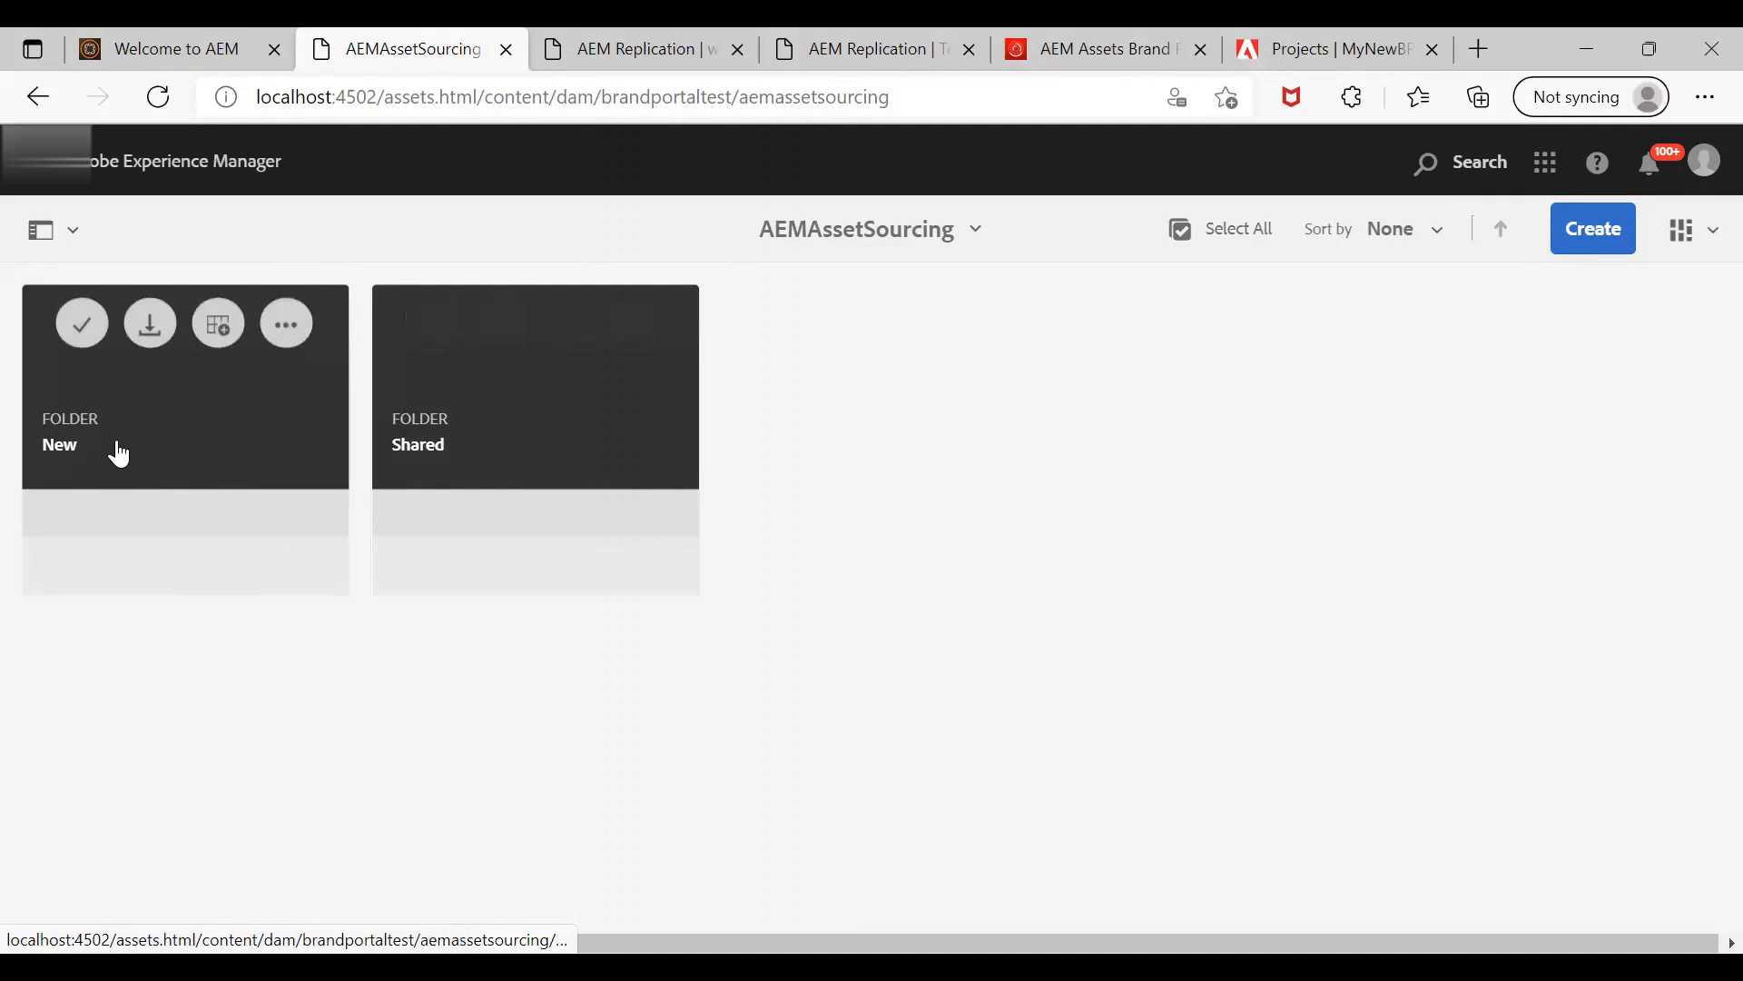
click(506, 423)
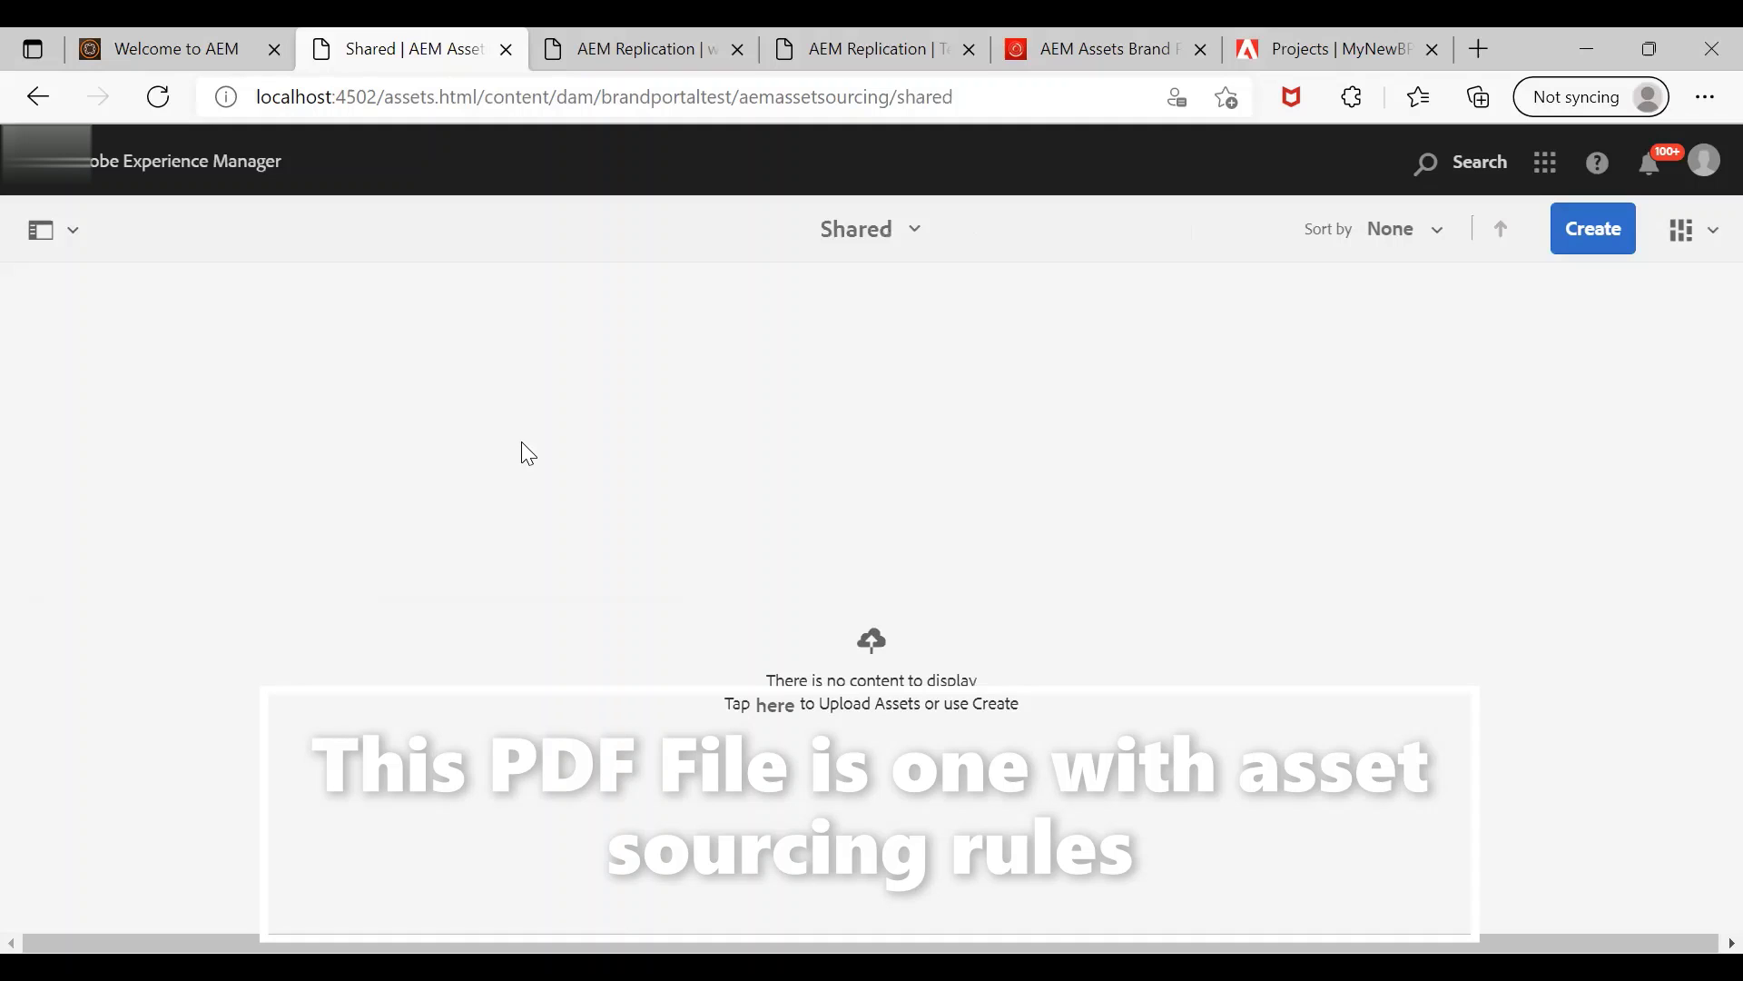
click(918, 247)
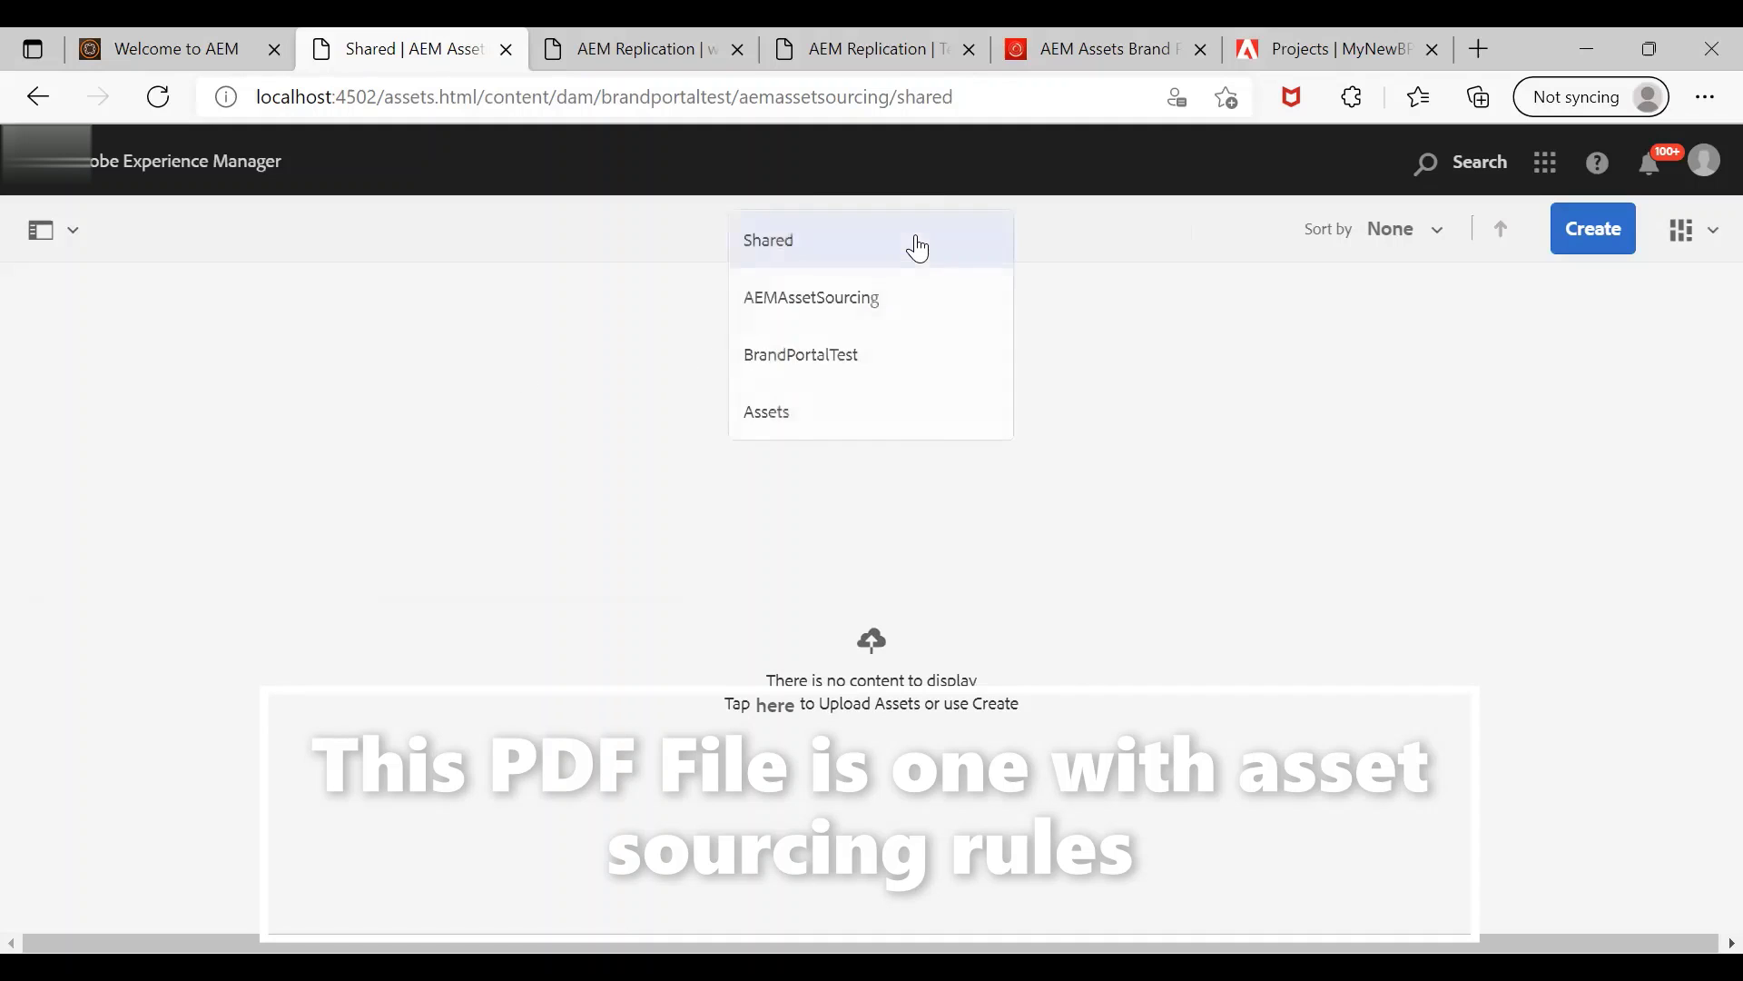
click(798, 312)
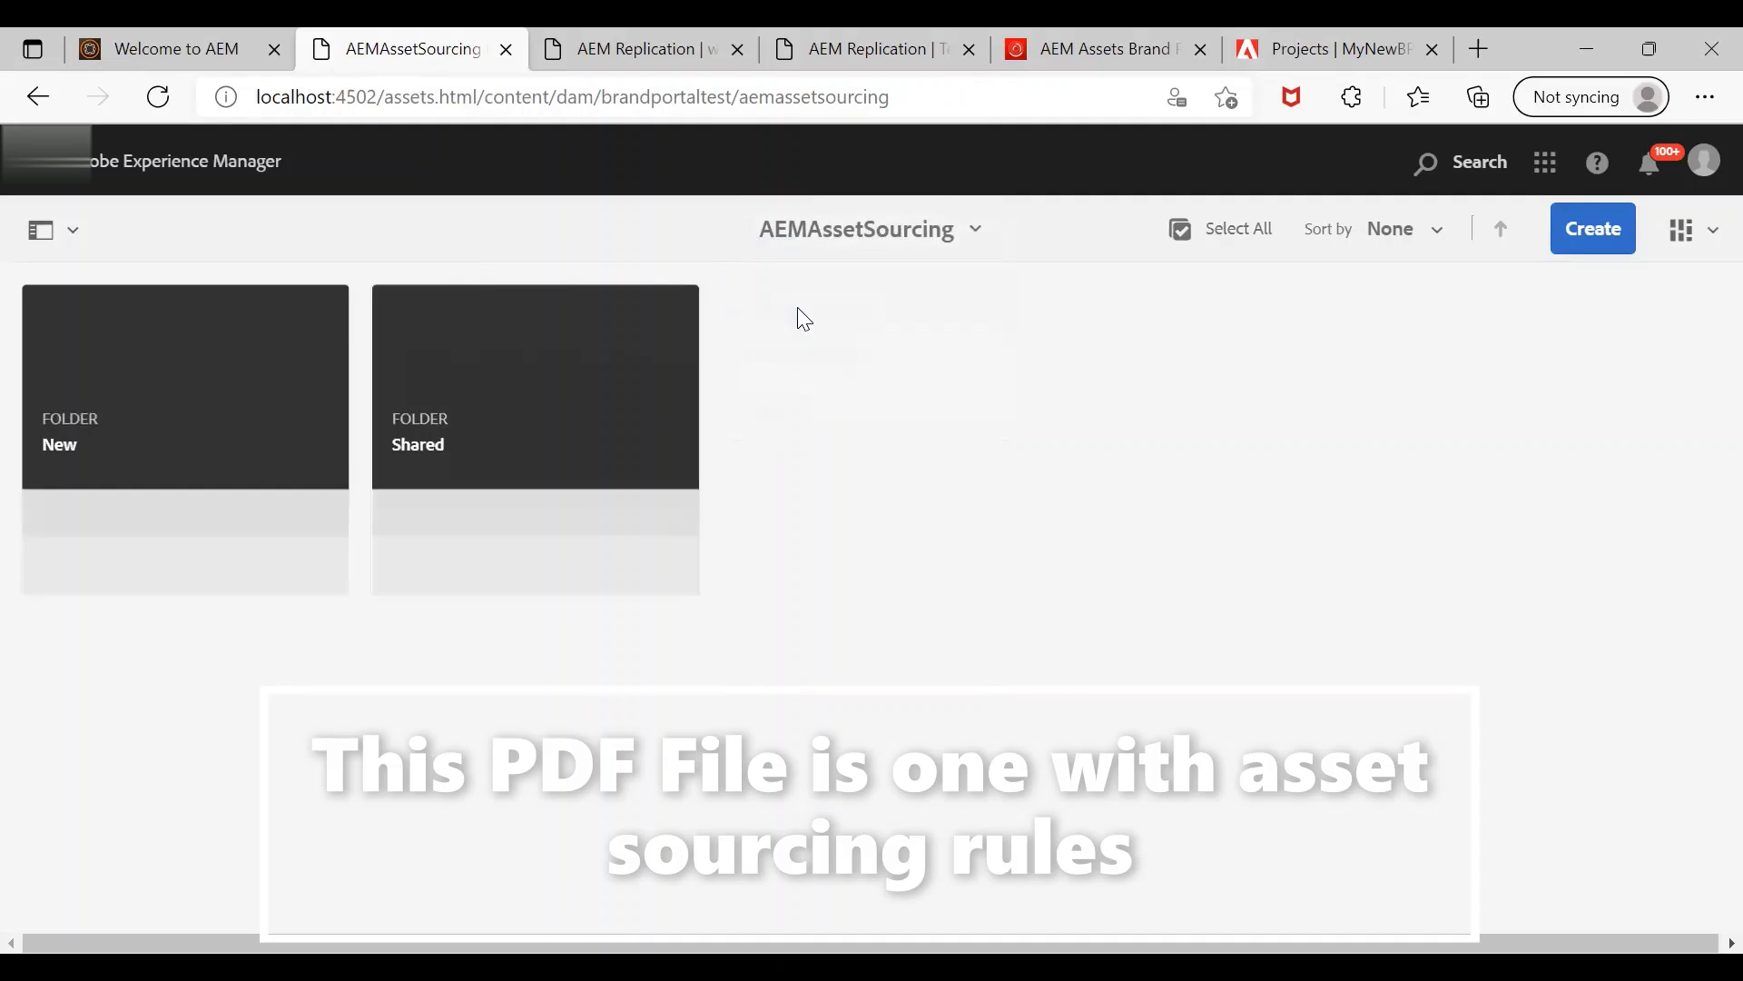
click(190, 417)
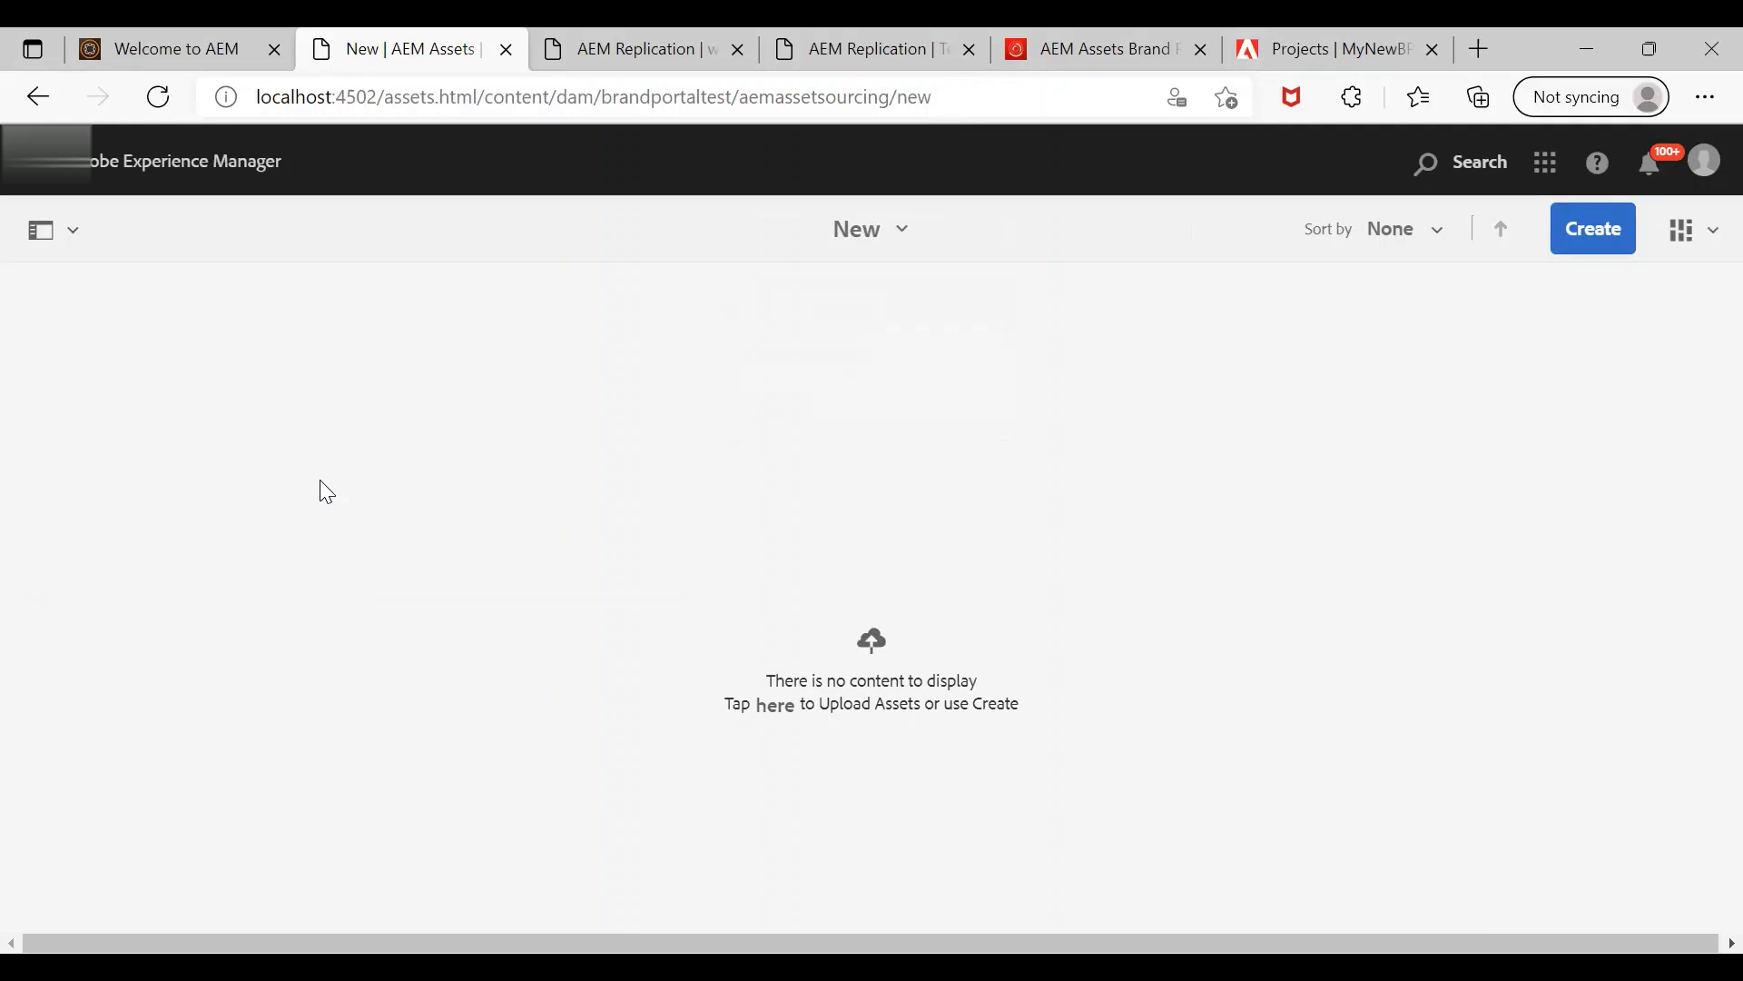
click(897, 238)
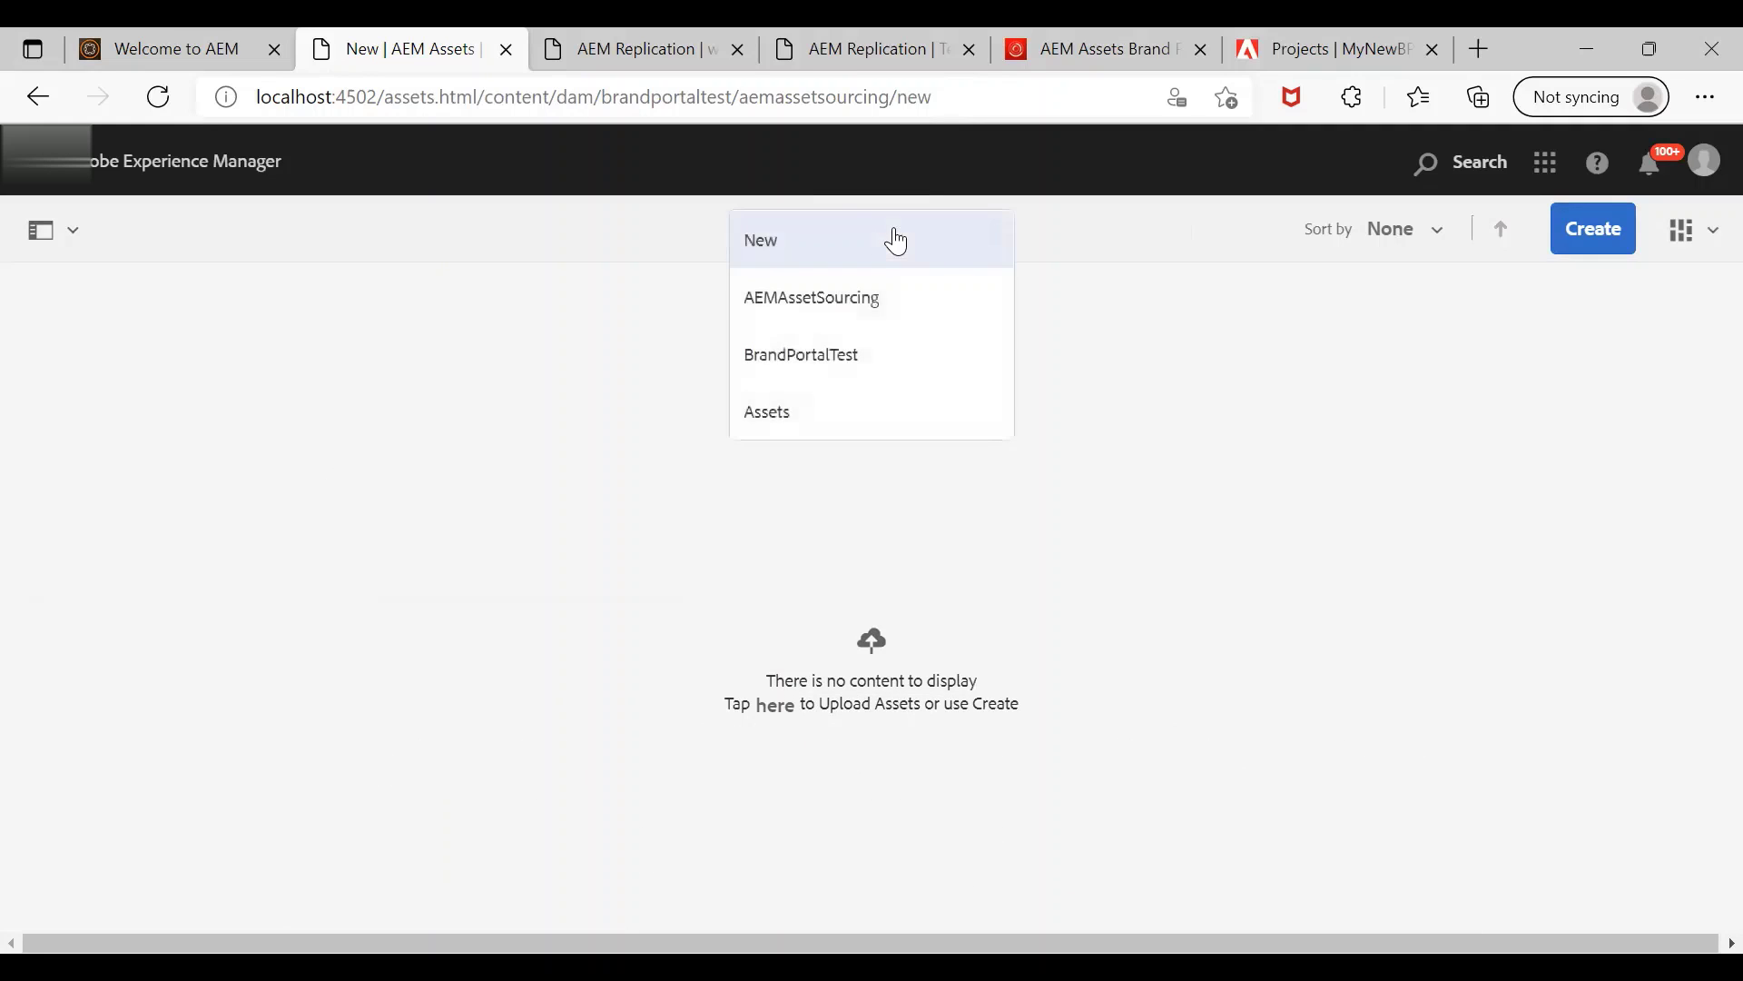
click(856, 298)
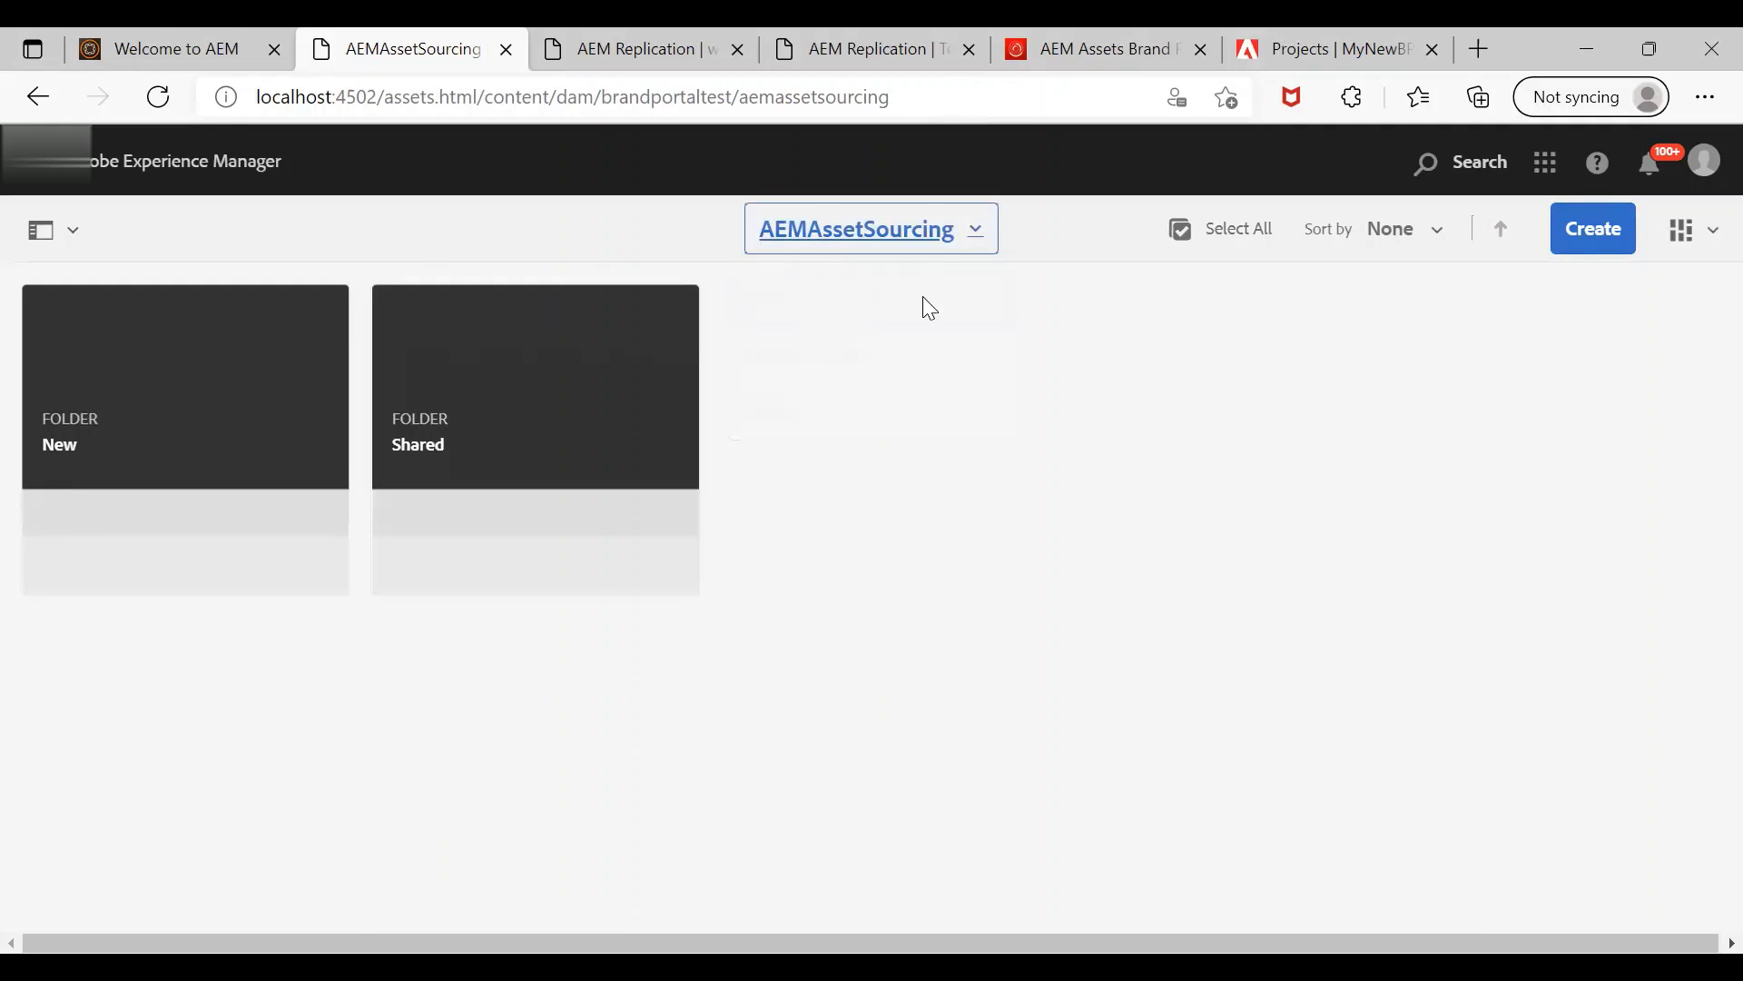
Publish the AEMAssetSourcing folder in BrandPortalTest to Brand Portal through Manage Publication, scheduled for now
click(979, 234)
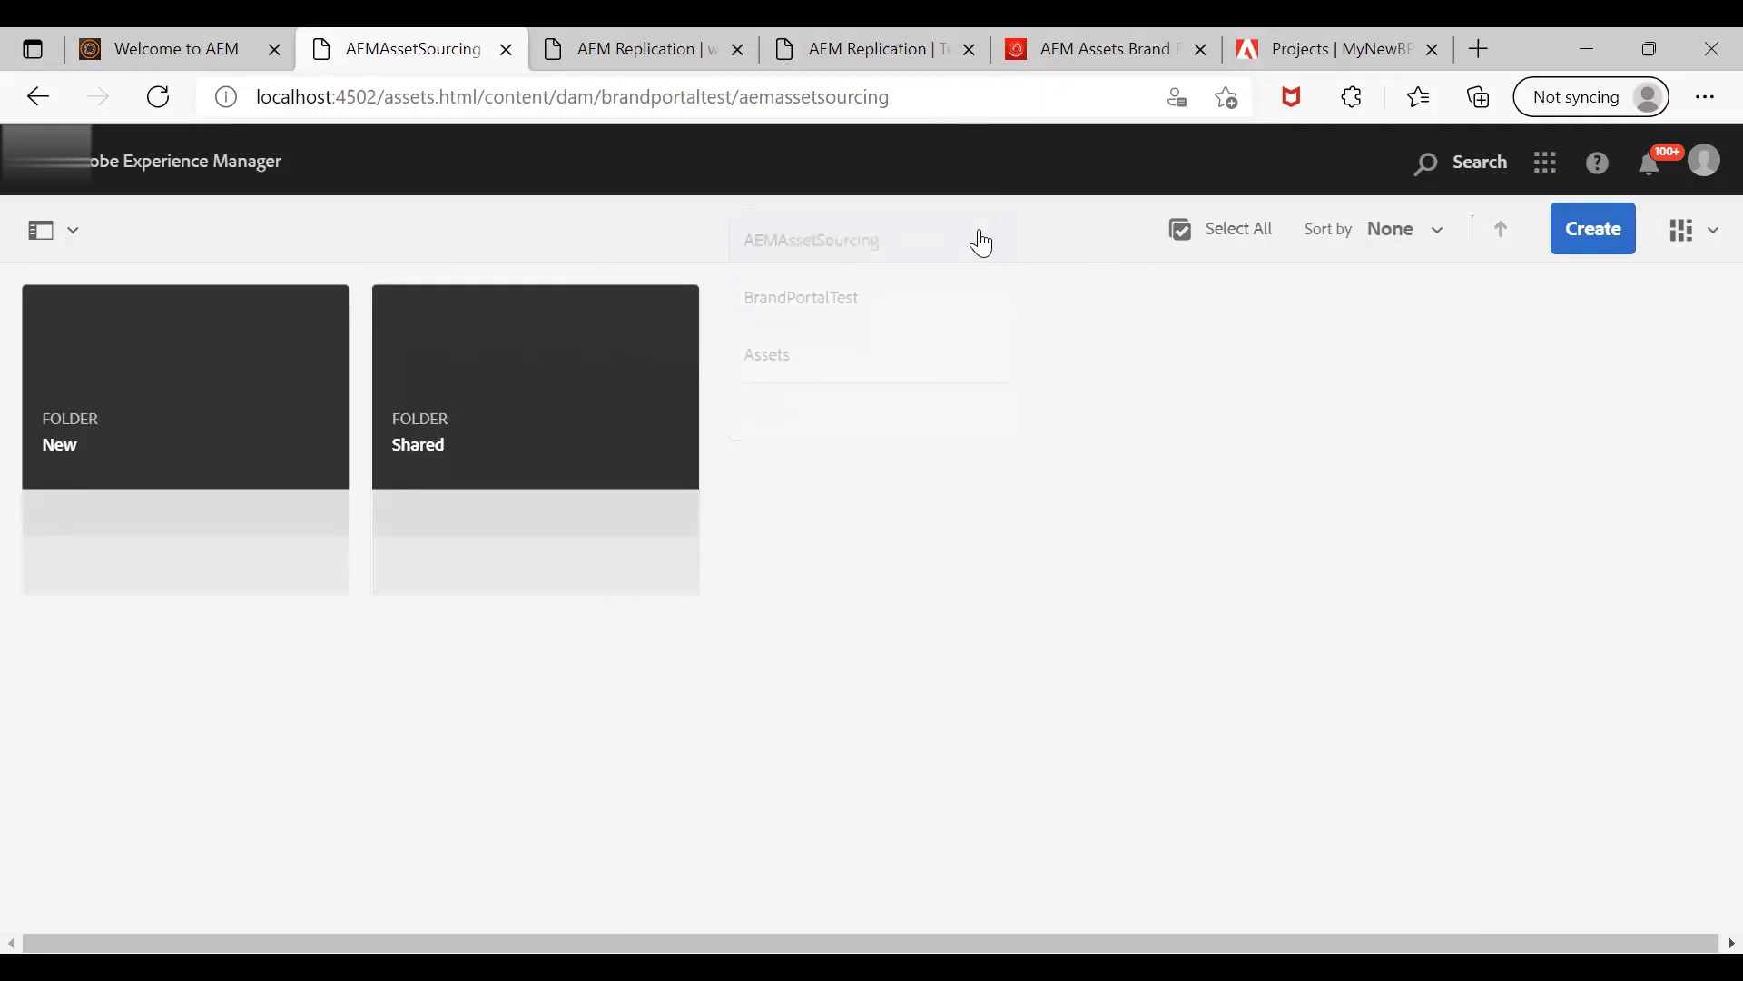
click(911, 291)
mouse_move(426, 345)
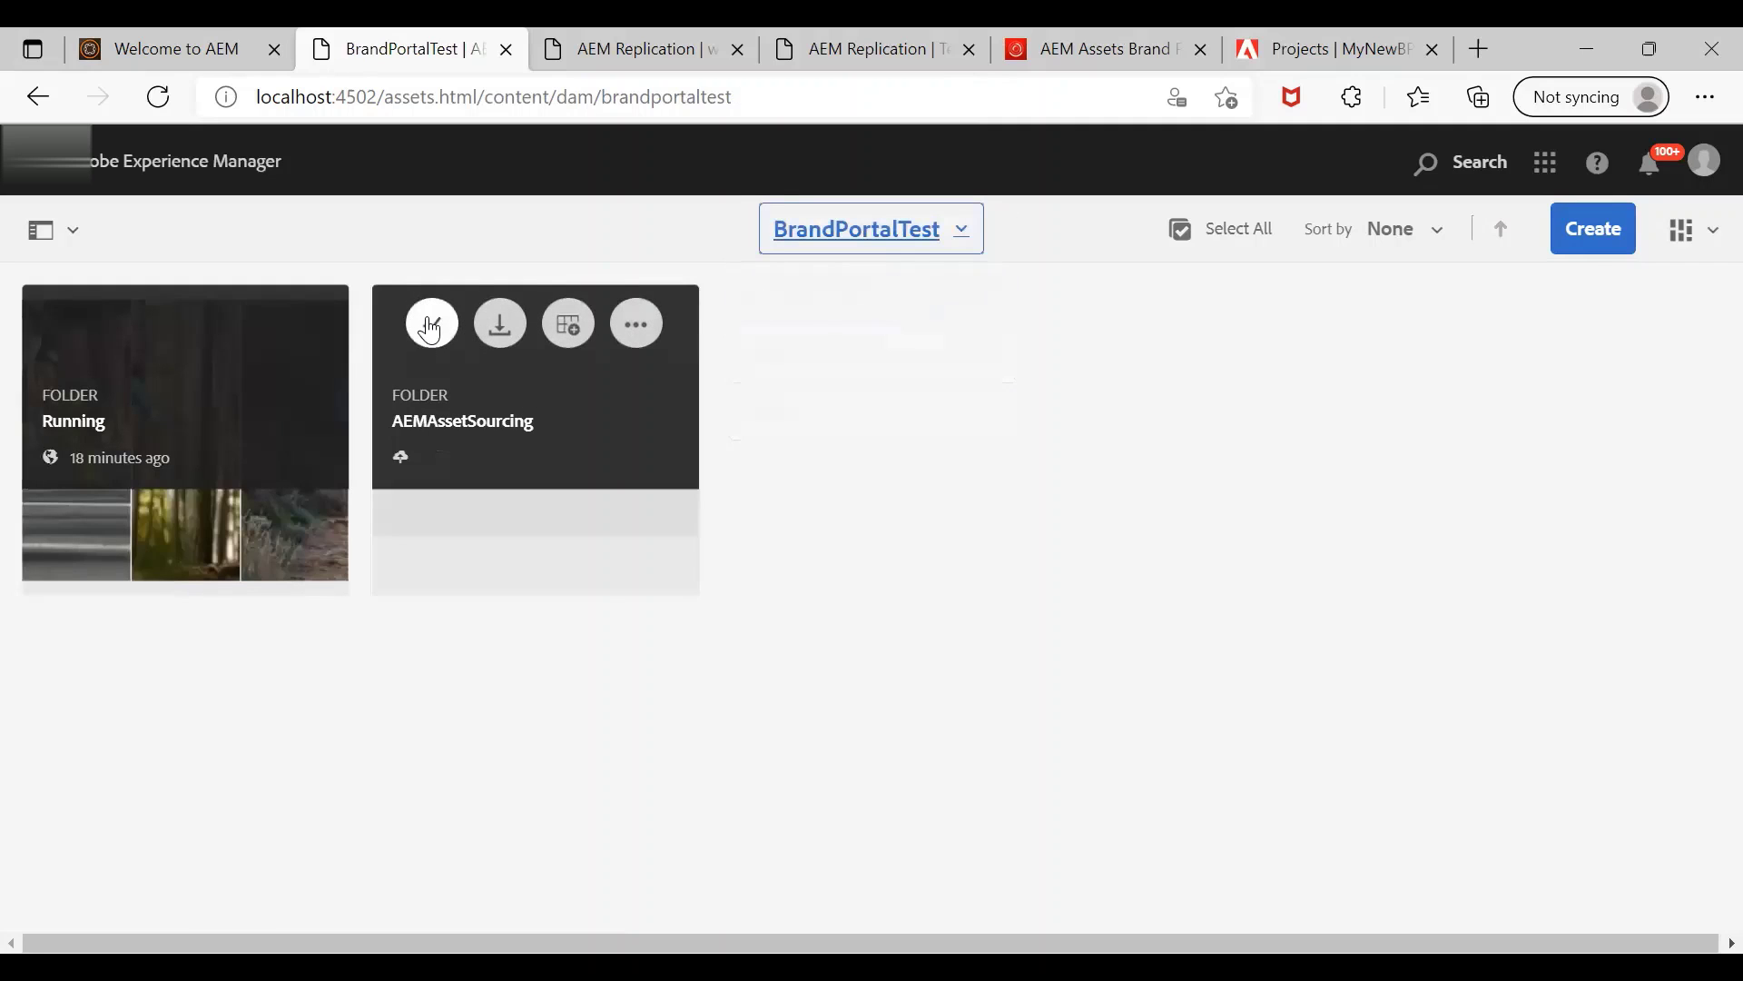
click(430, 325)
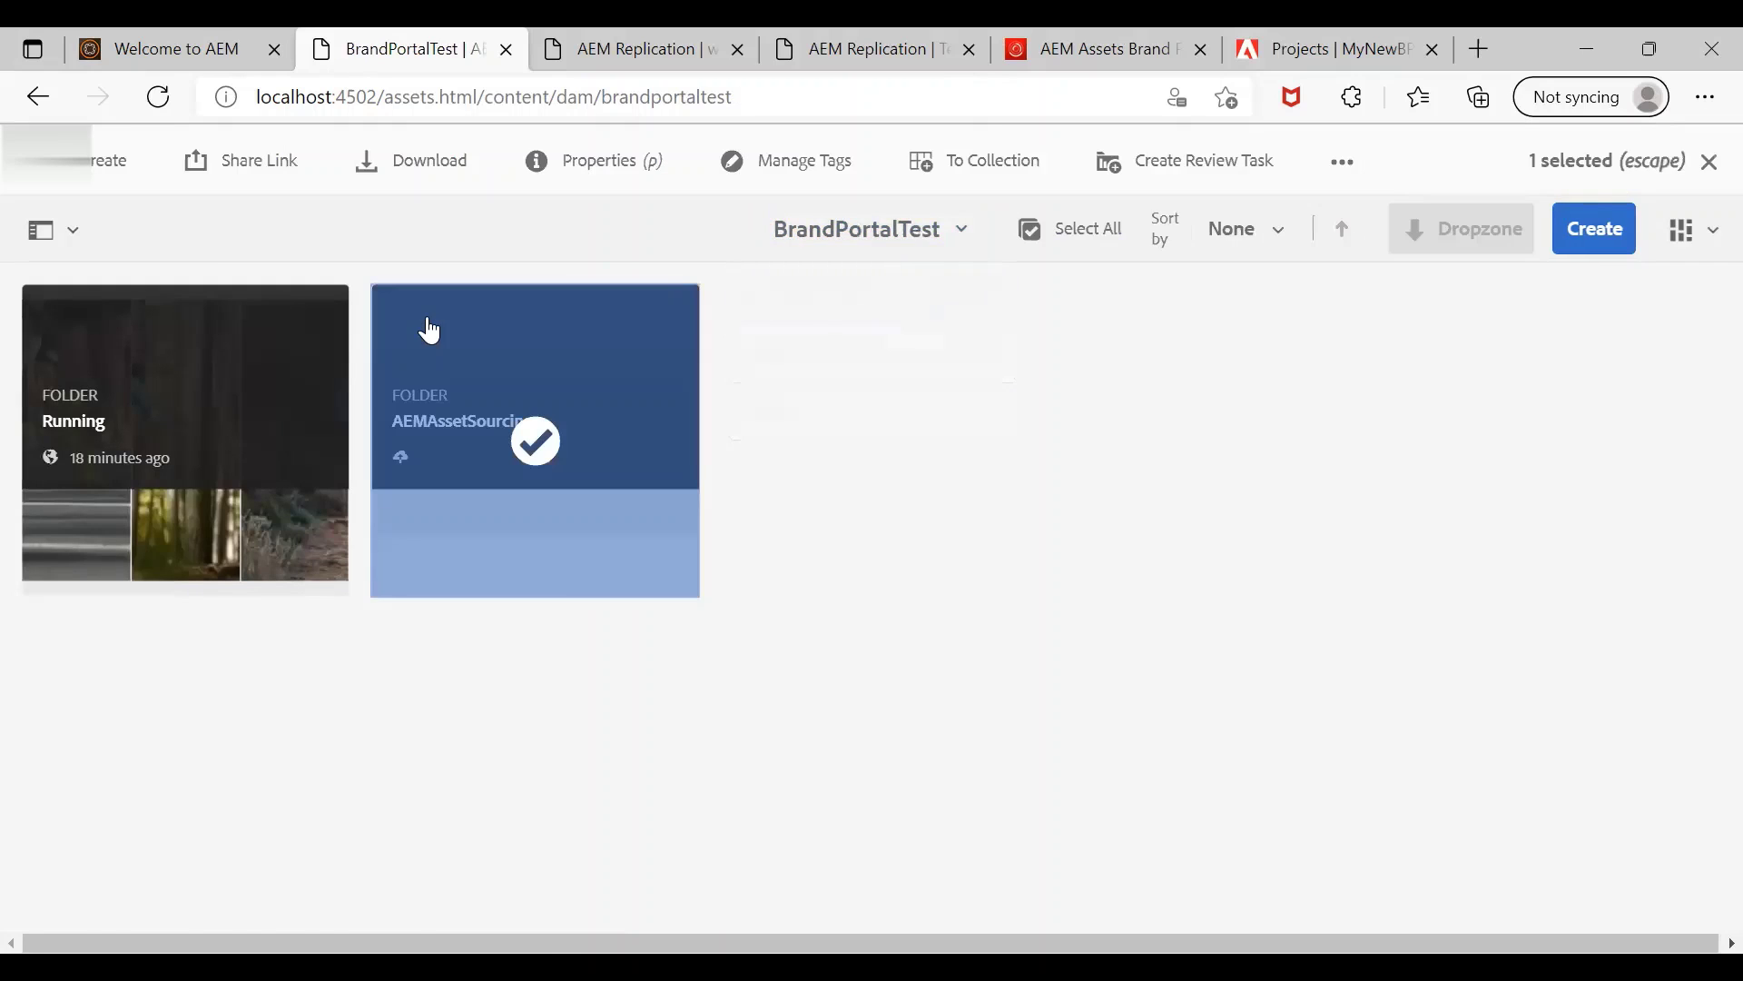
click(1341, 163)
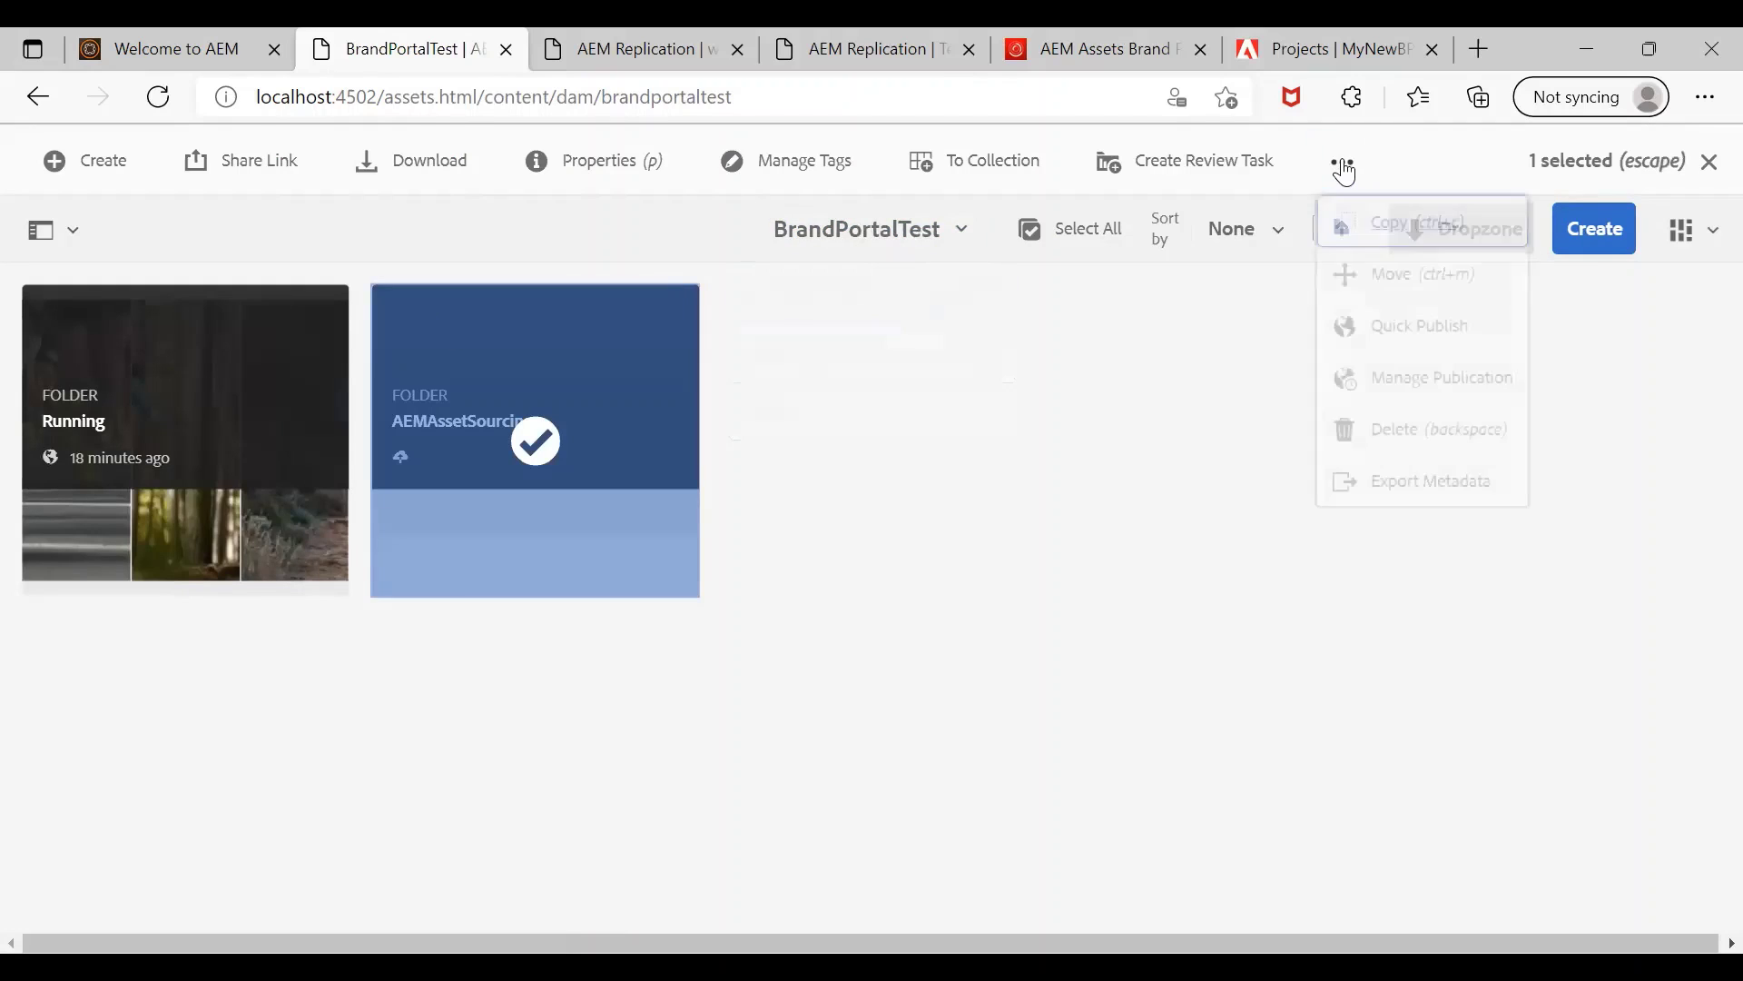
click(1417, 394)
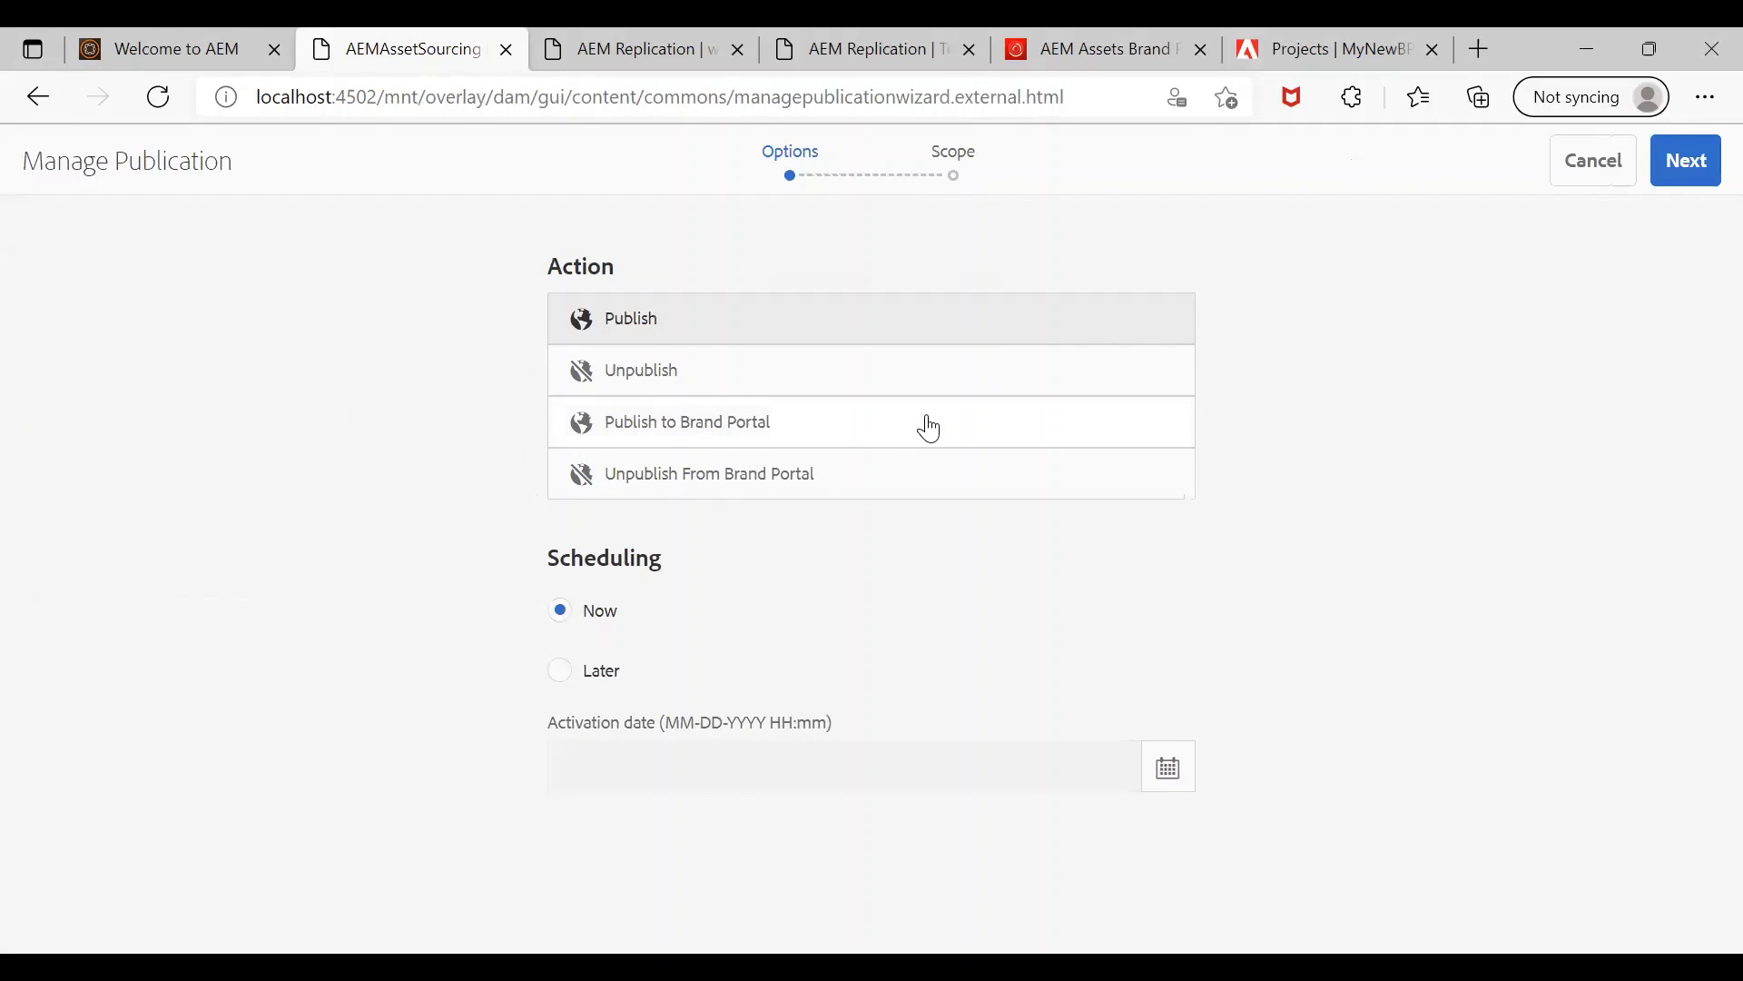
click(929, 428)
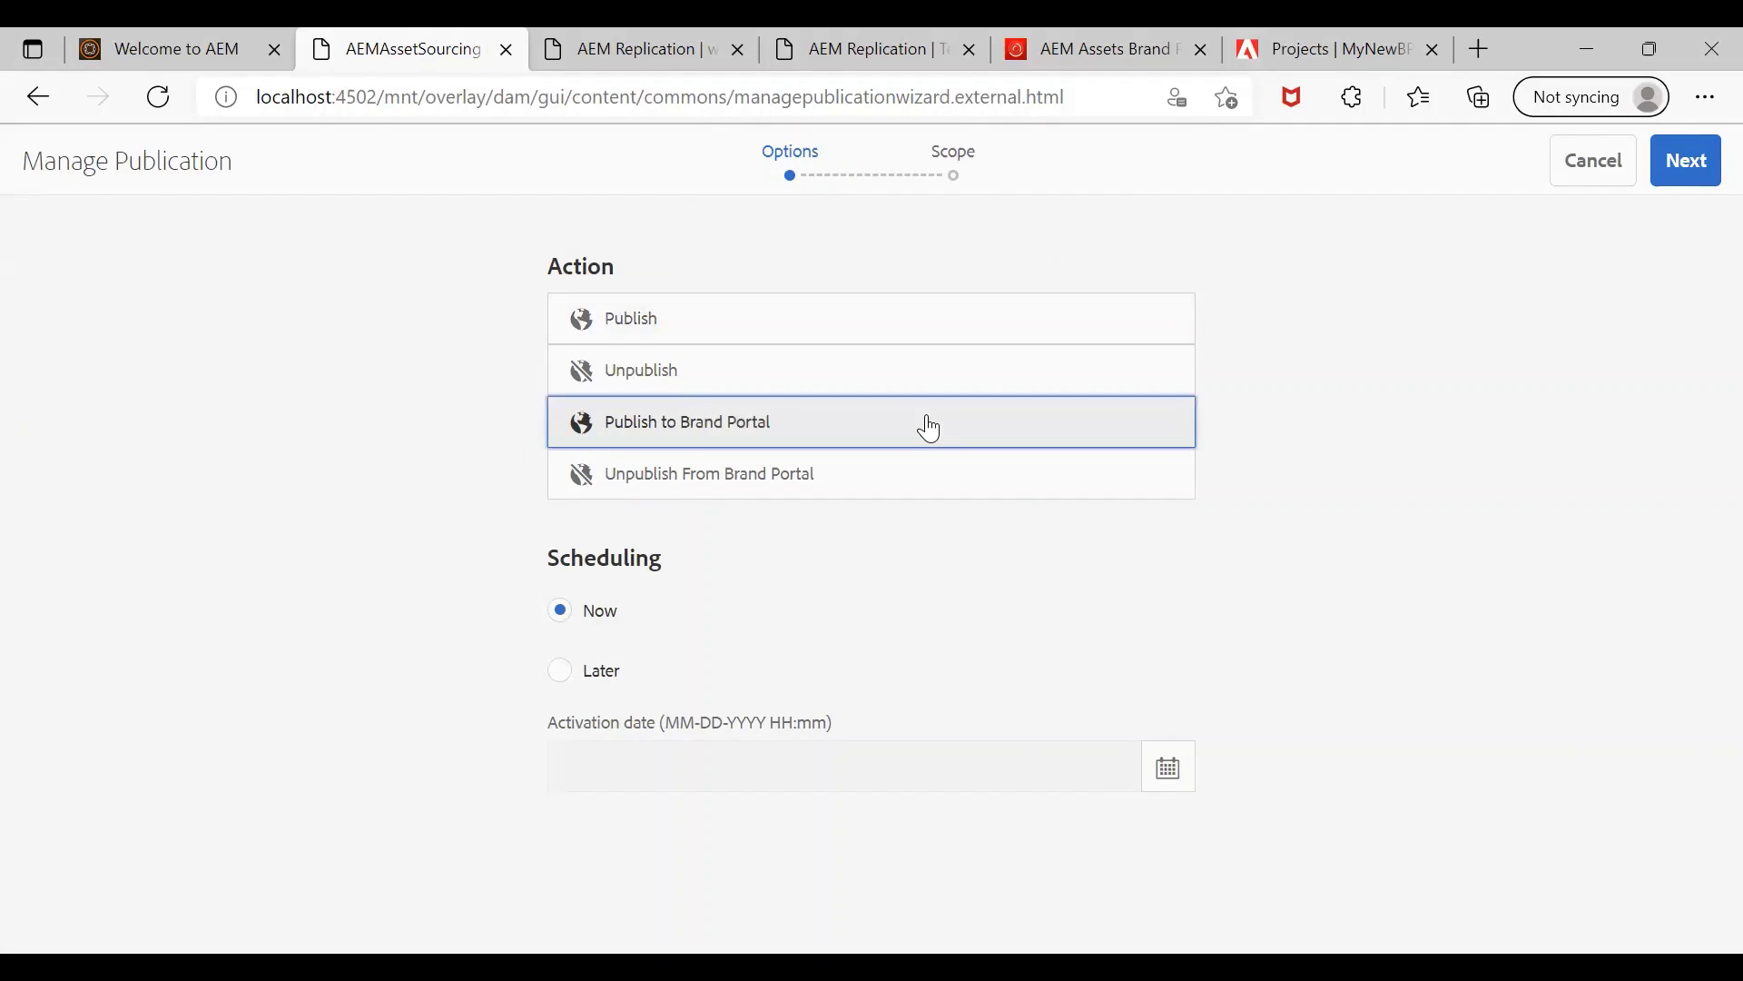
click(1687, 163)
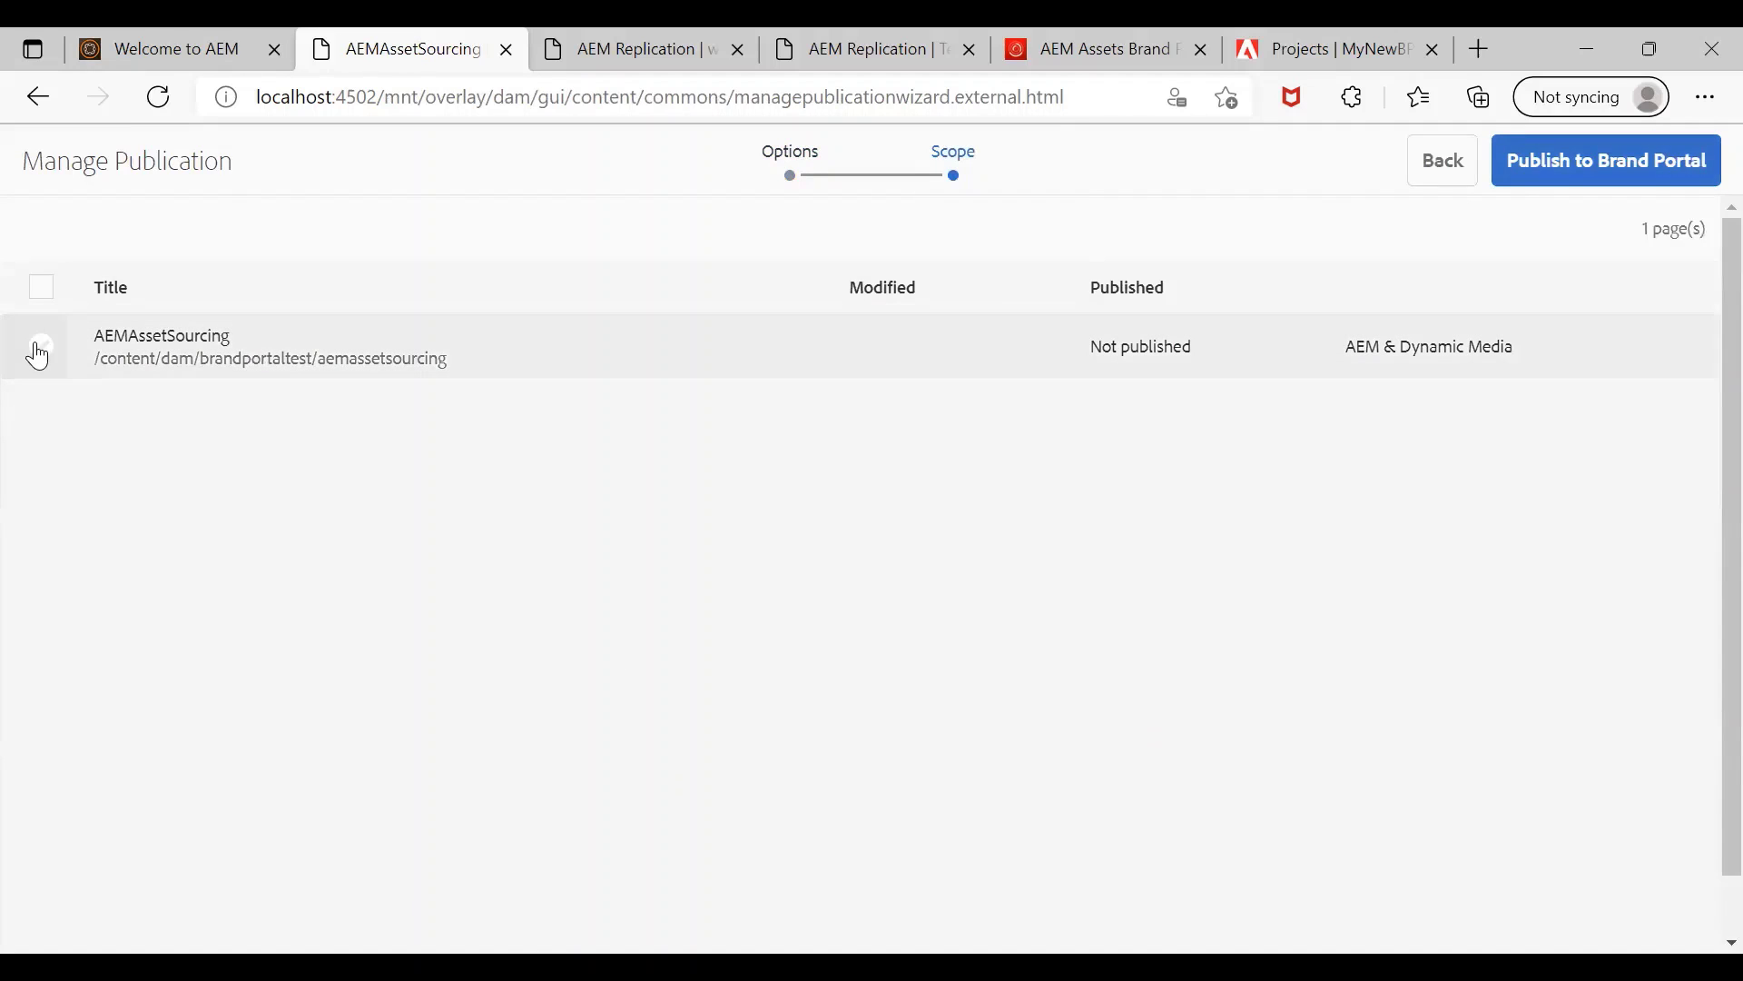
click(37, 352)
click(1639, 166)
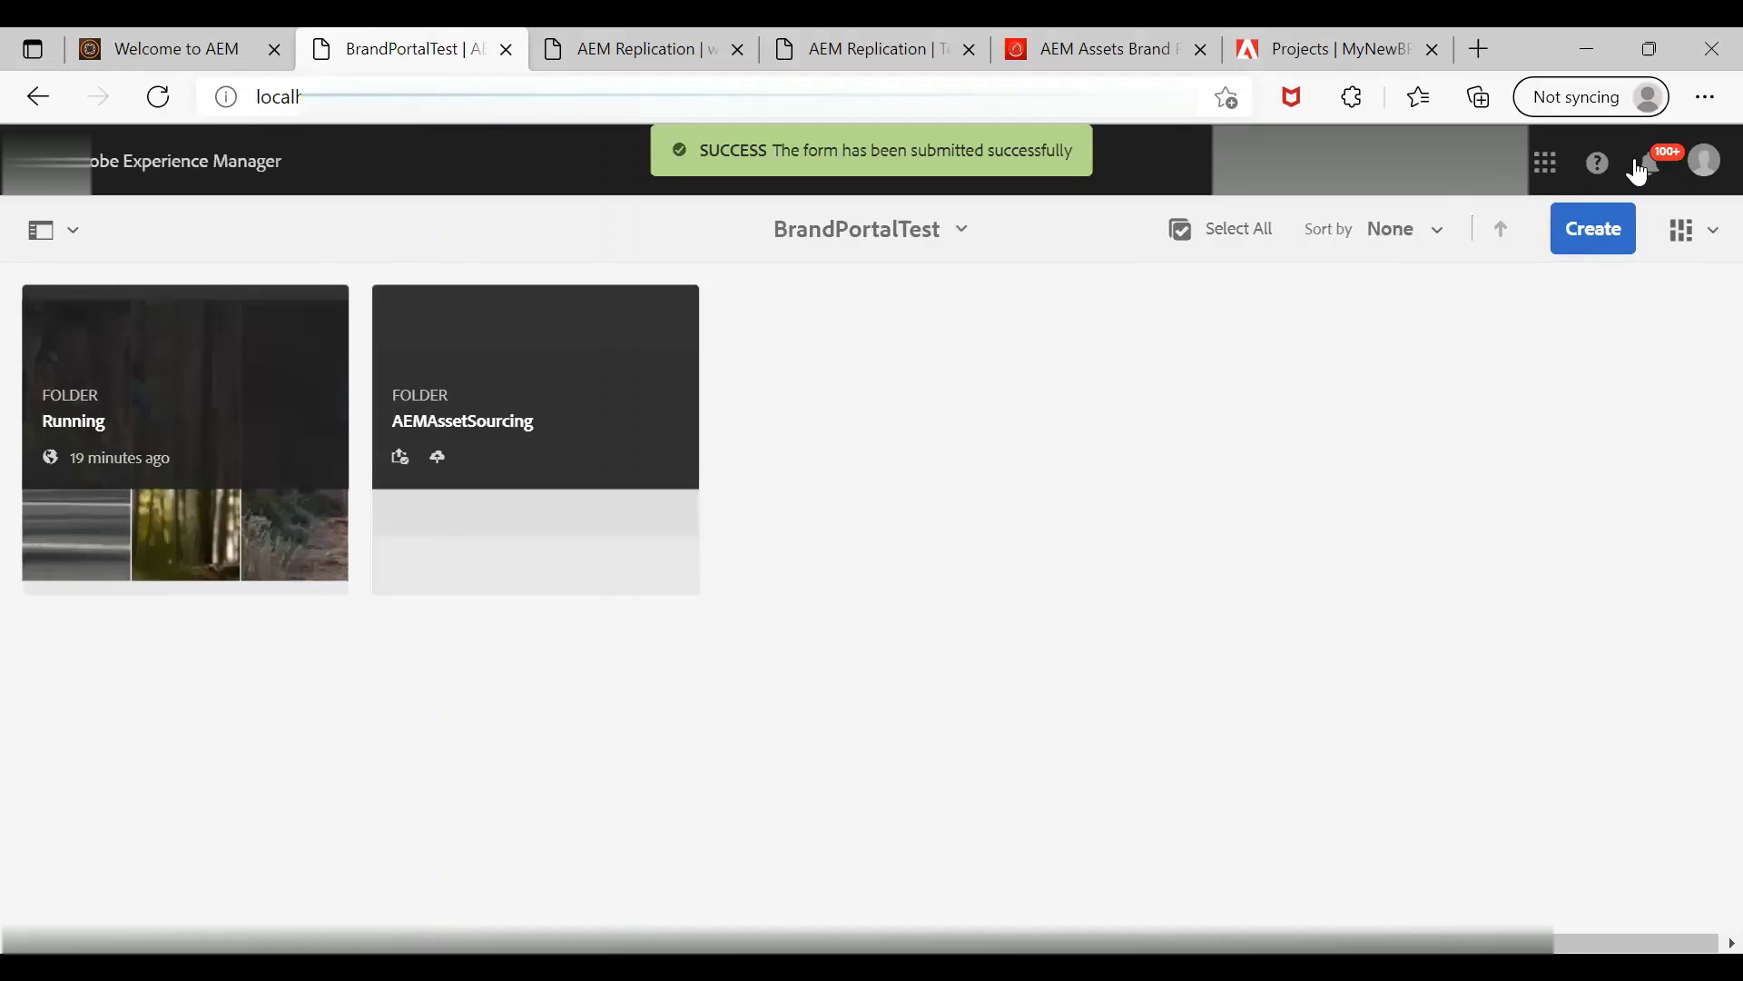
Switch to AEM Assets Brand Portal, reload the BrandPortalTest folder and examine the publication status of its folders
click(1107, 49)
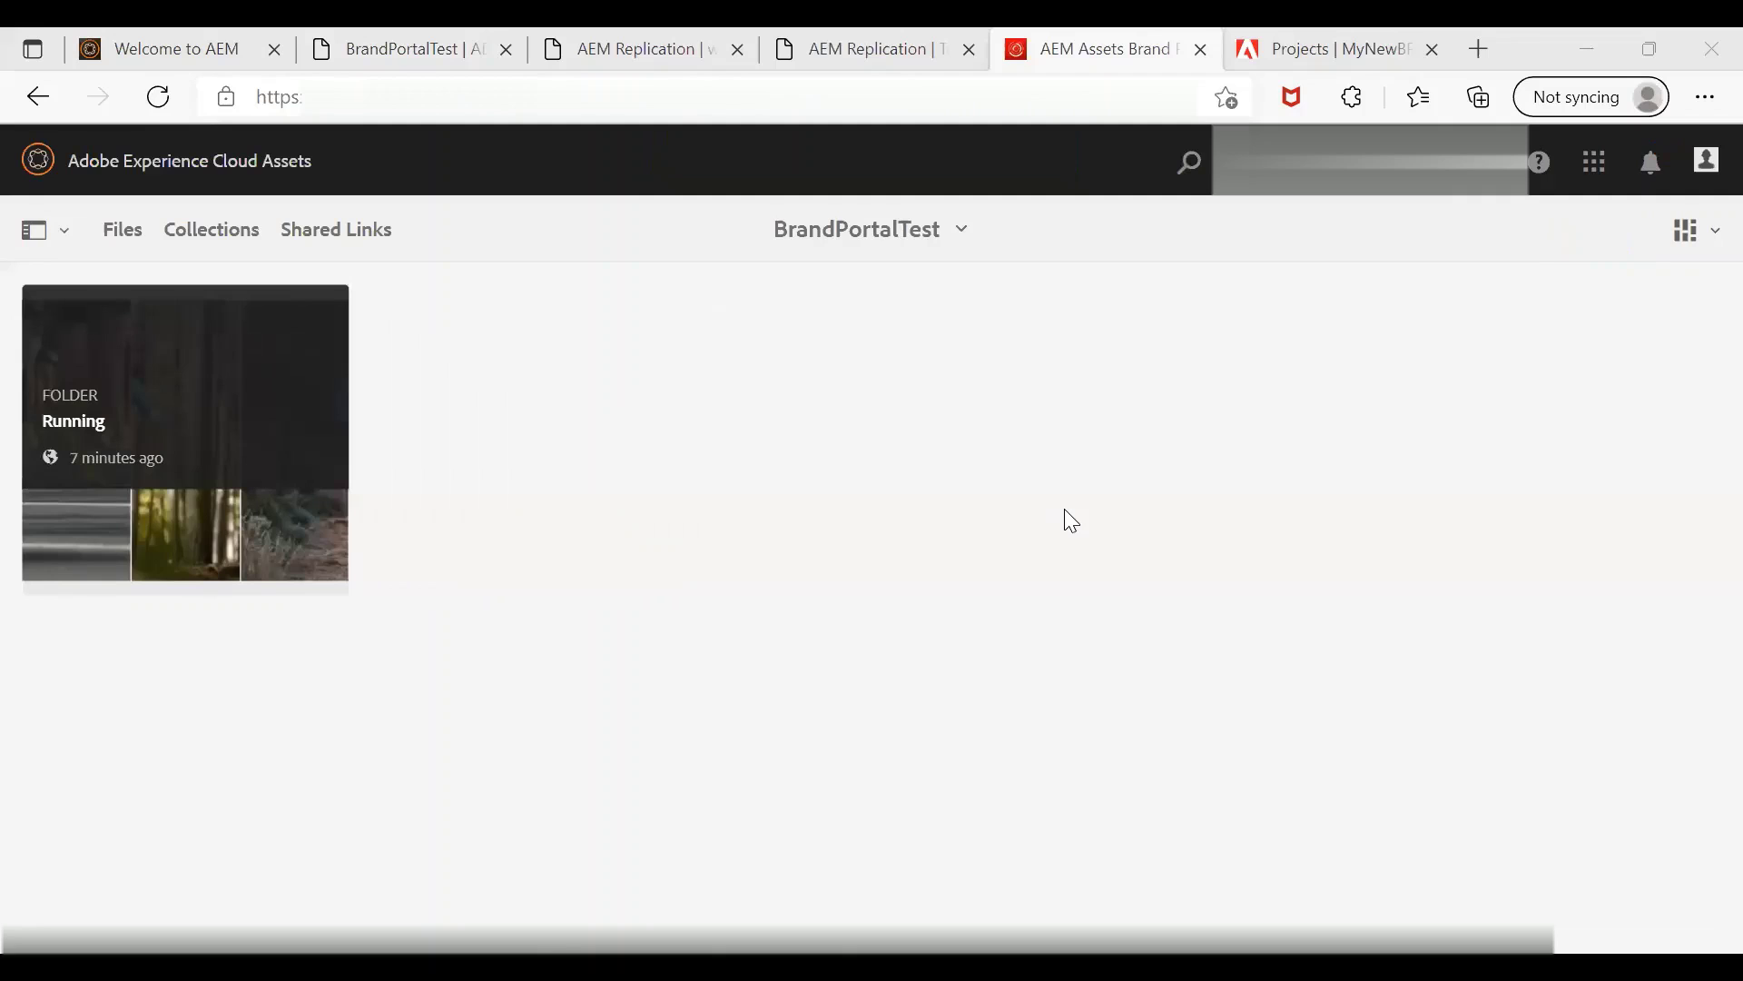
click(160, 100)
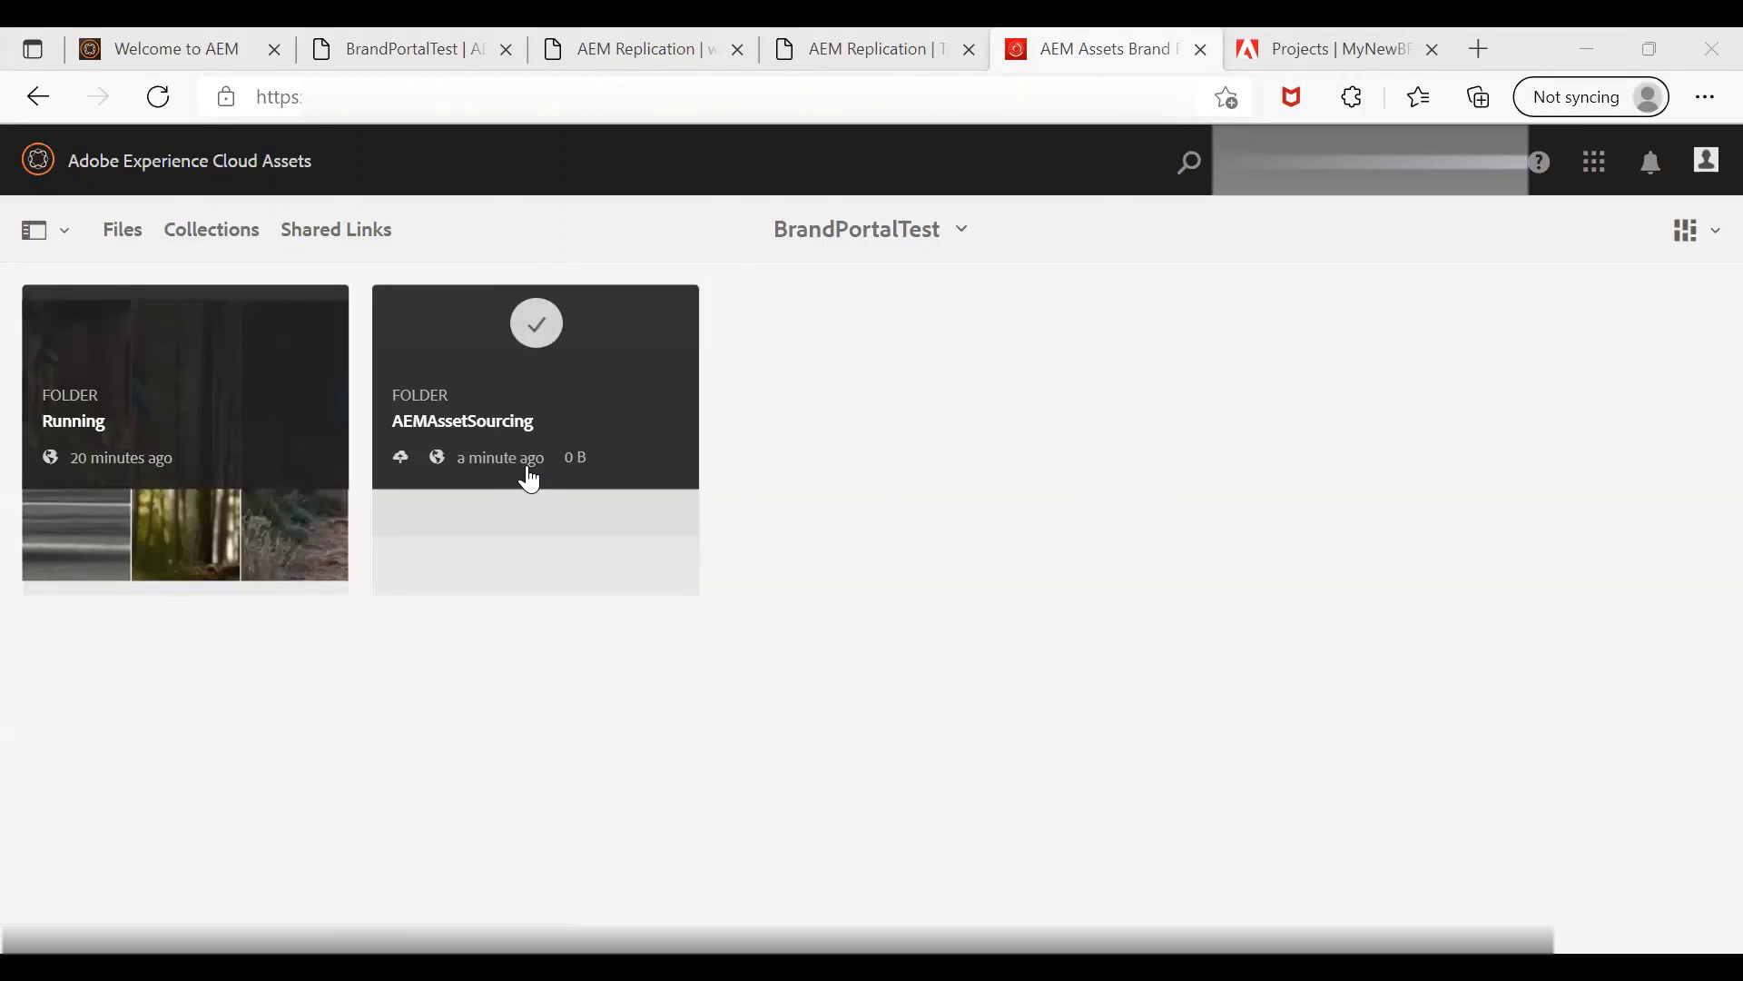
mouse_move(532, 473)
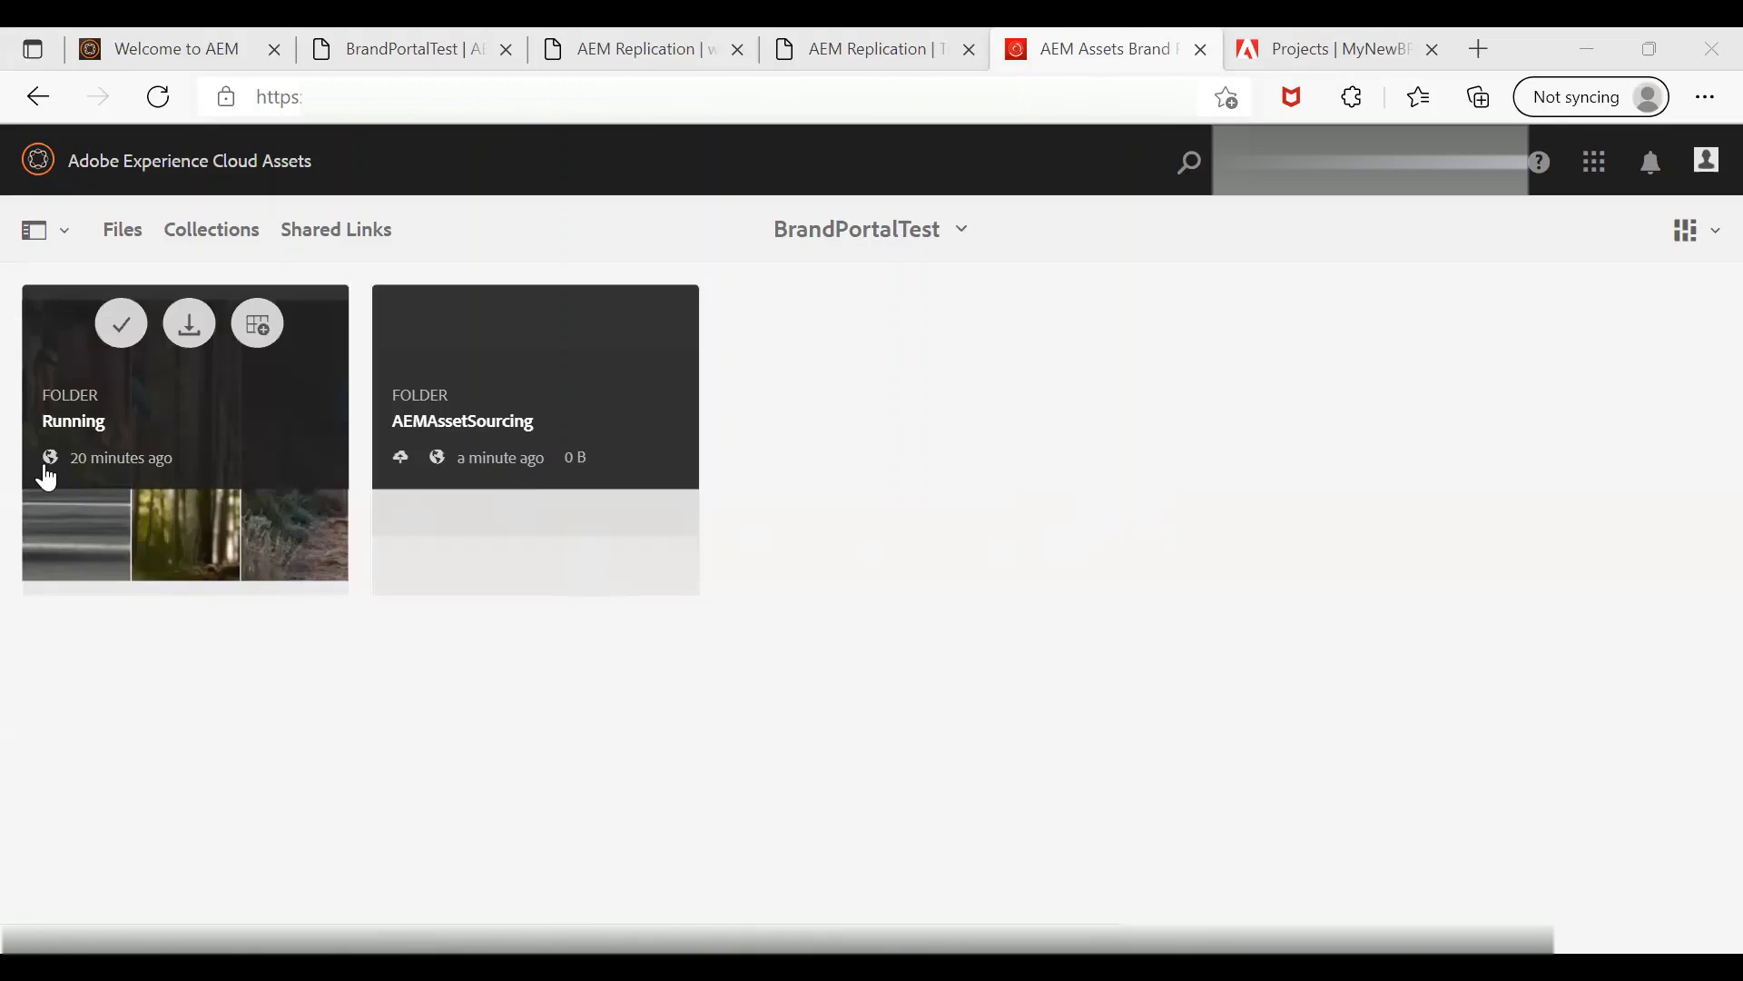
mouse_move(407, 481)
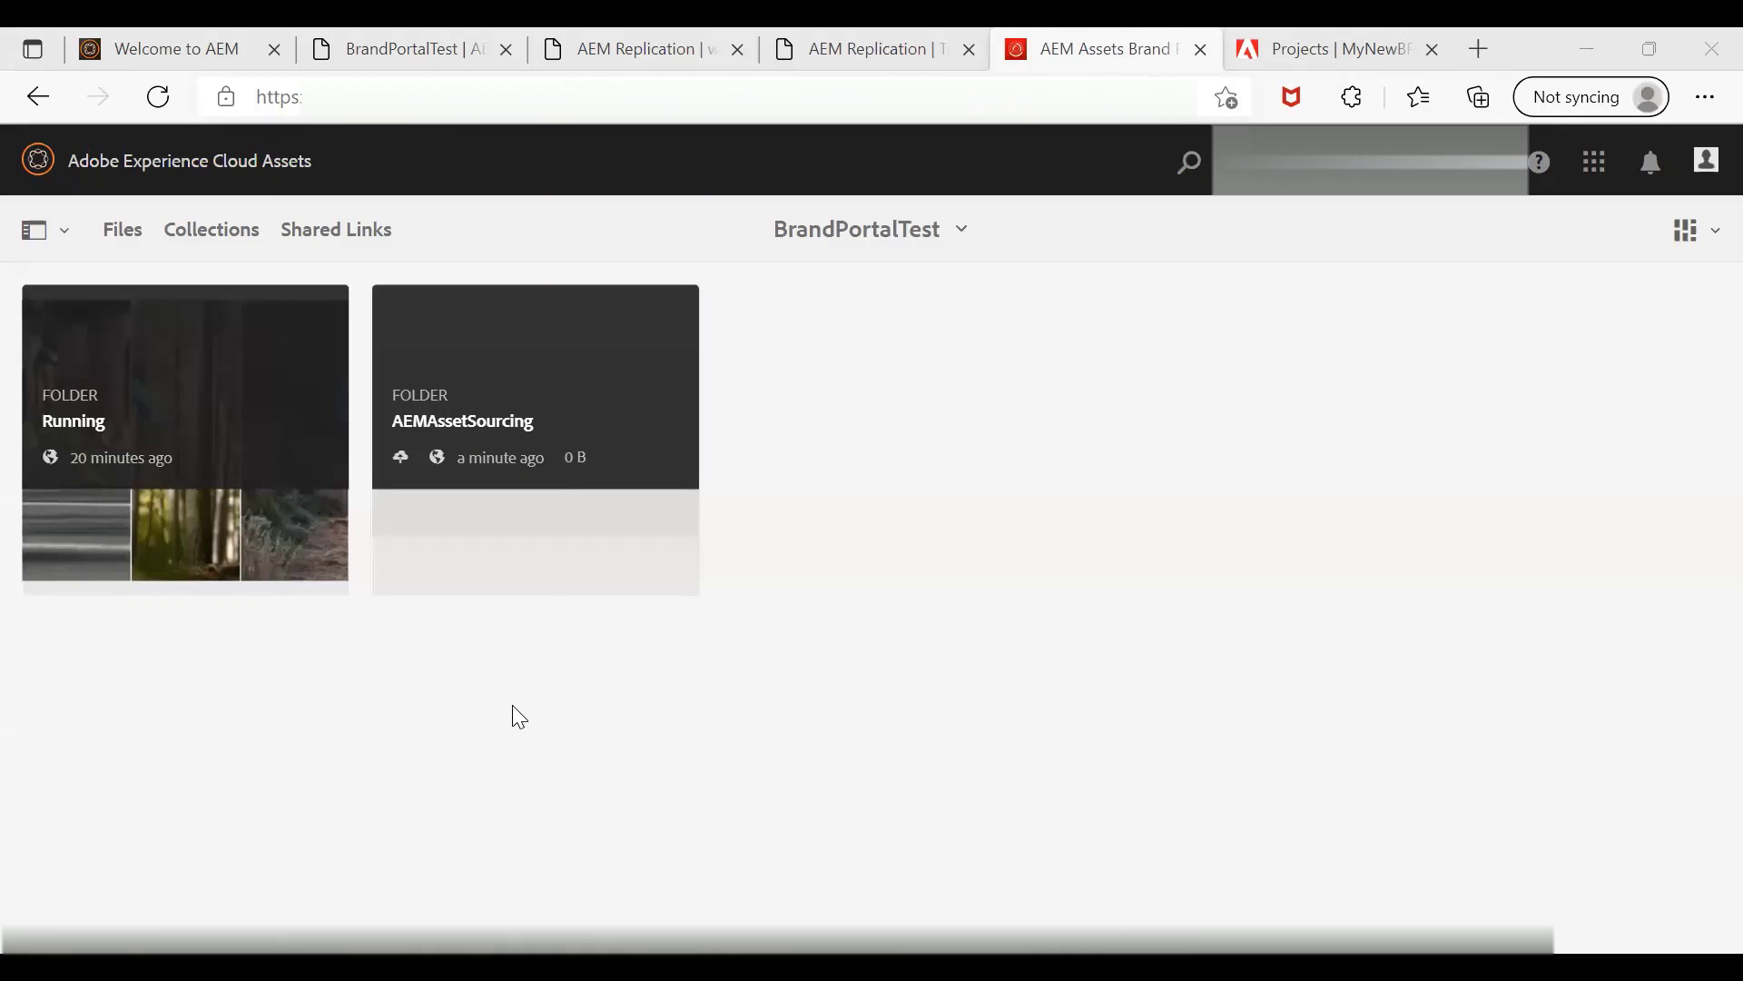
mouse_move(417, 545)
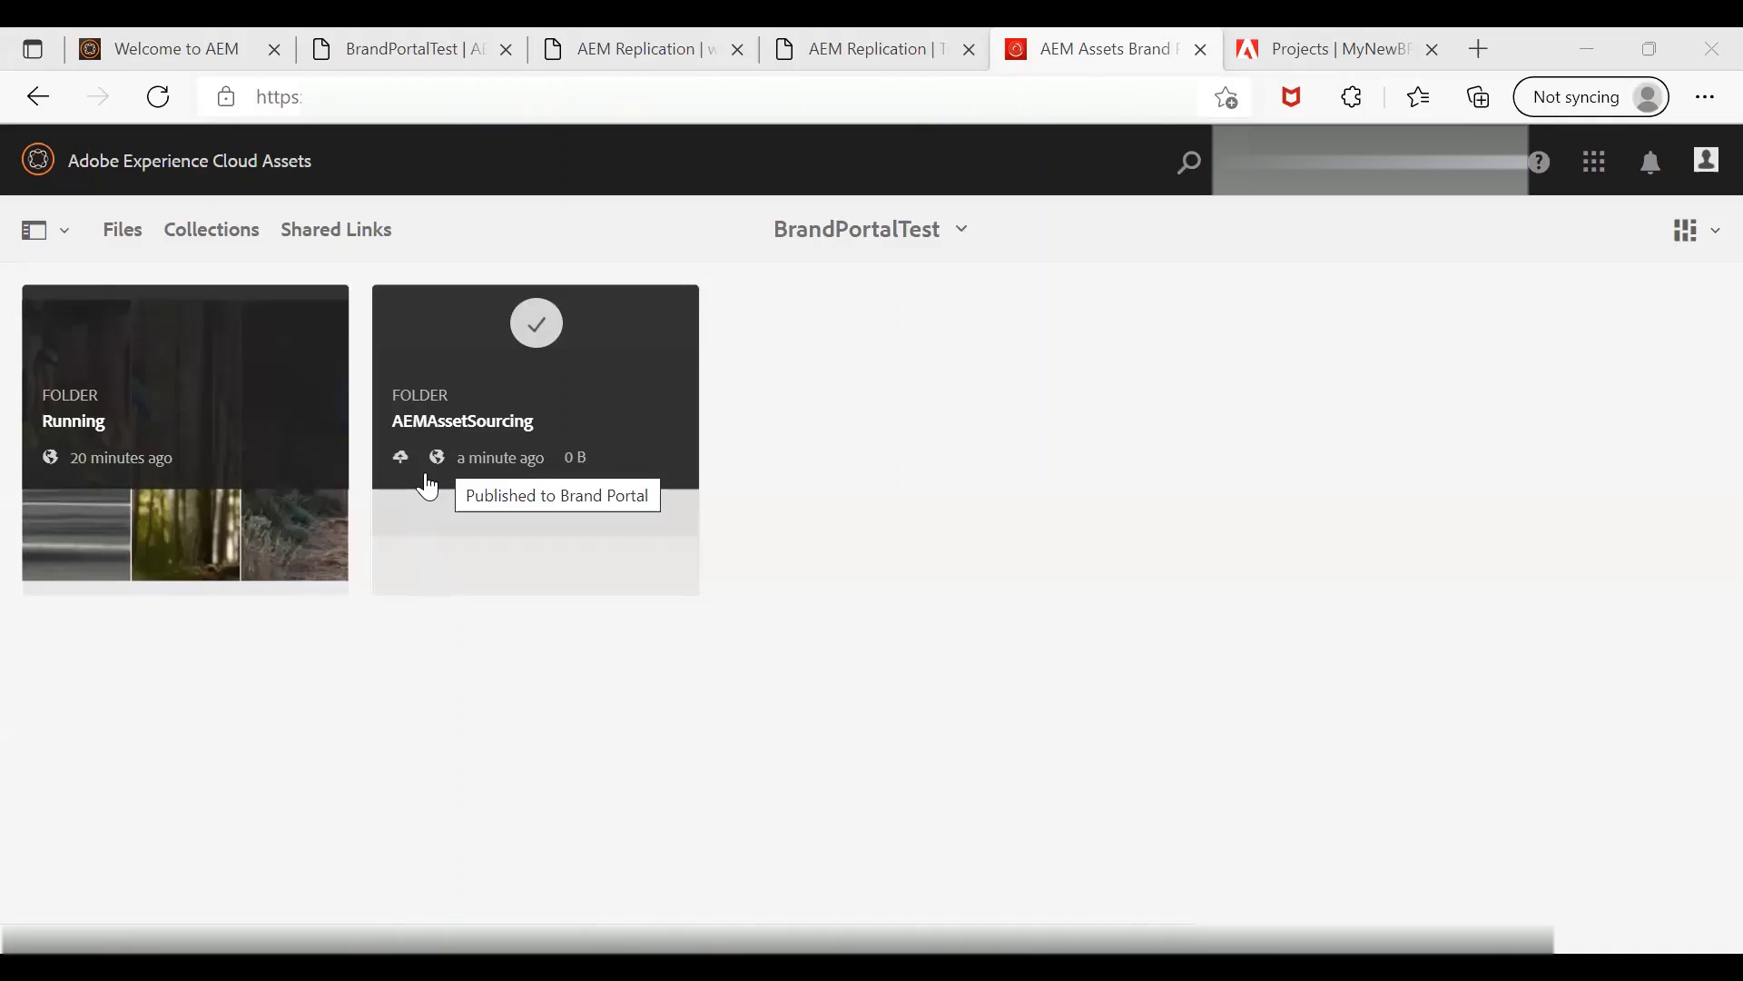
mouse_move(105, 444)
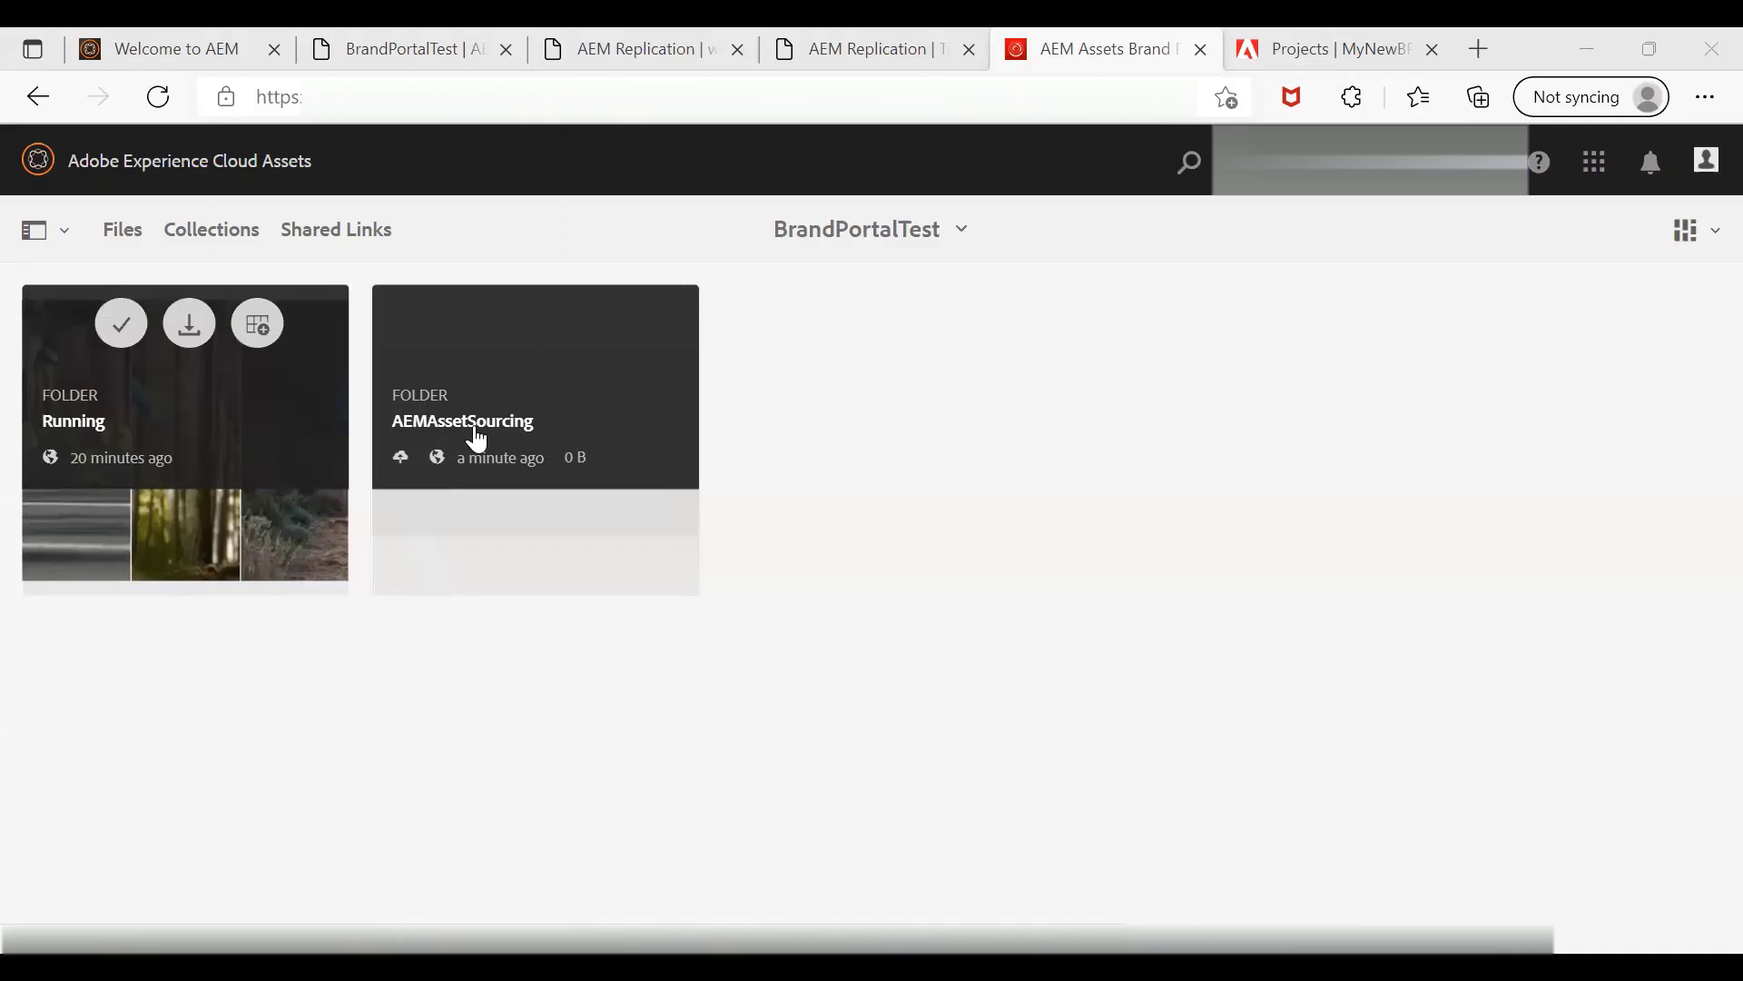
mouse_move(522, 400)
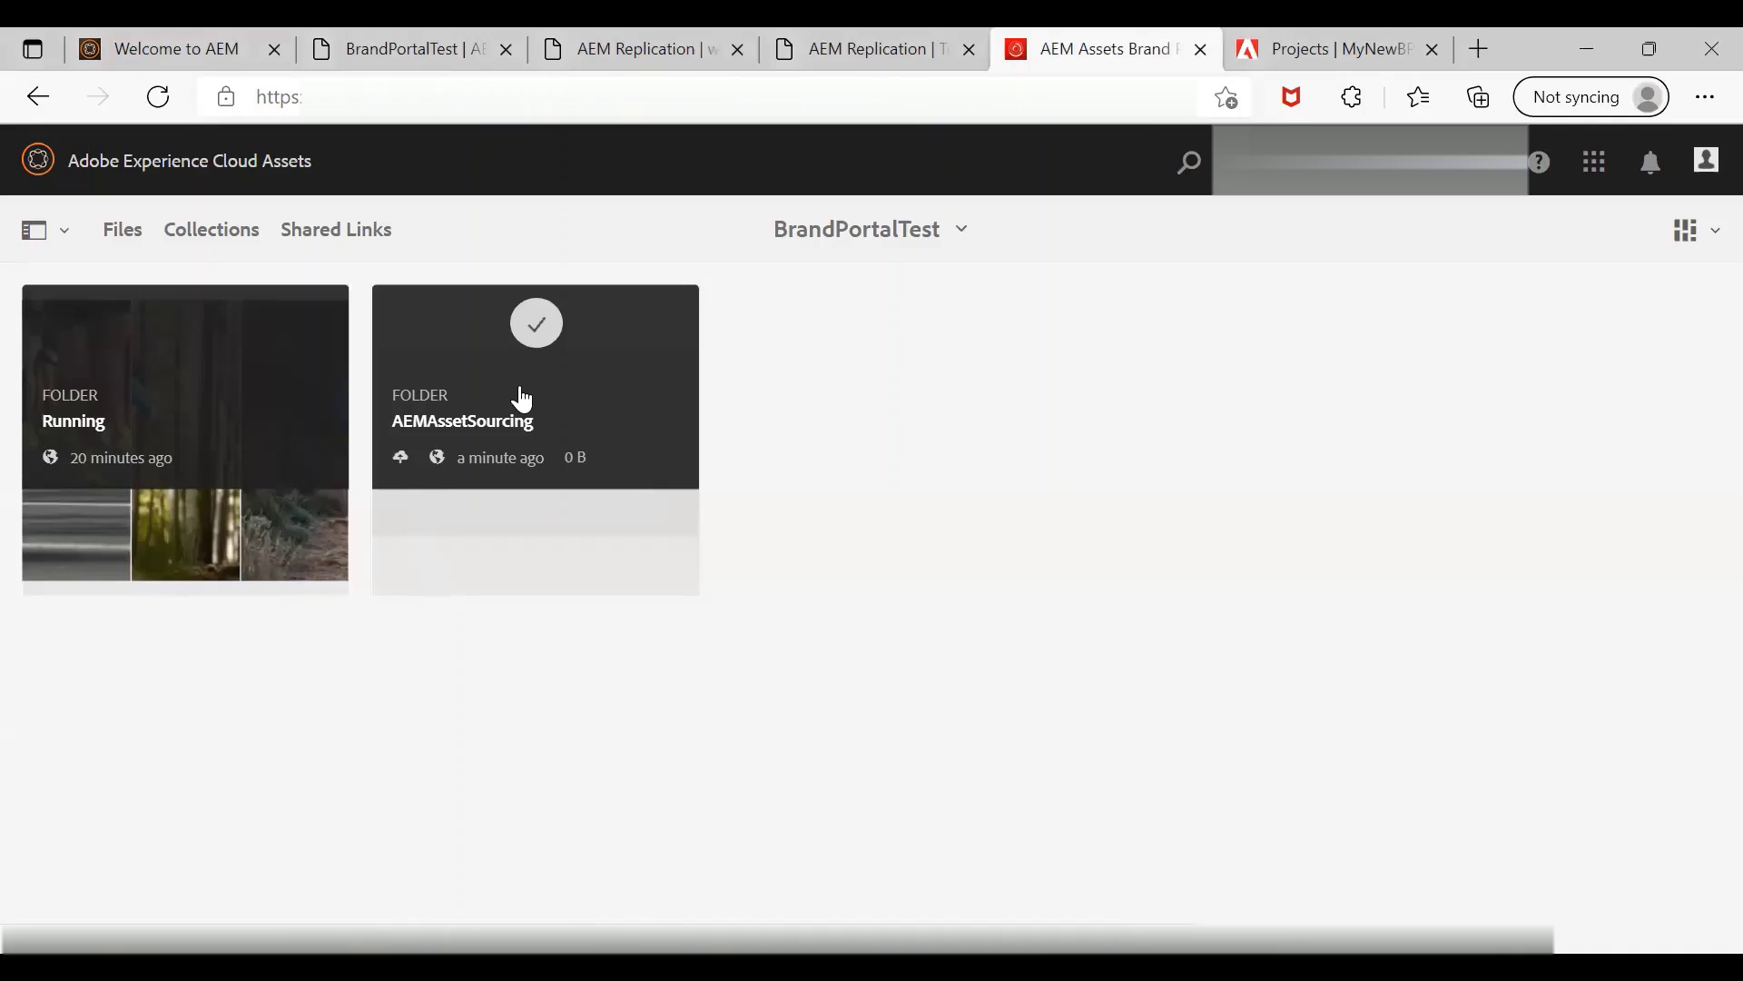
Check the contents of the Shared folder within AEMAssetSourcing in Brand Portal and return to AEMAssetSourcing
click(534, 425)
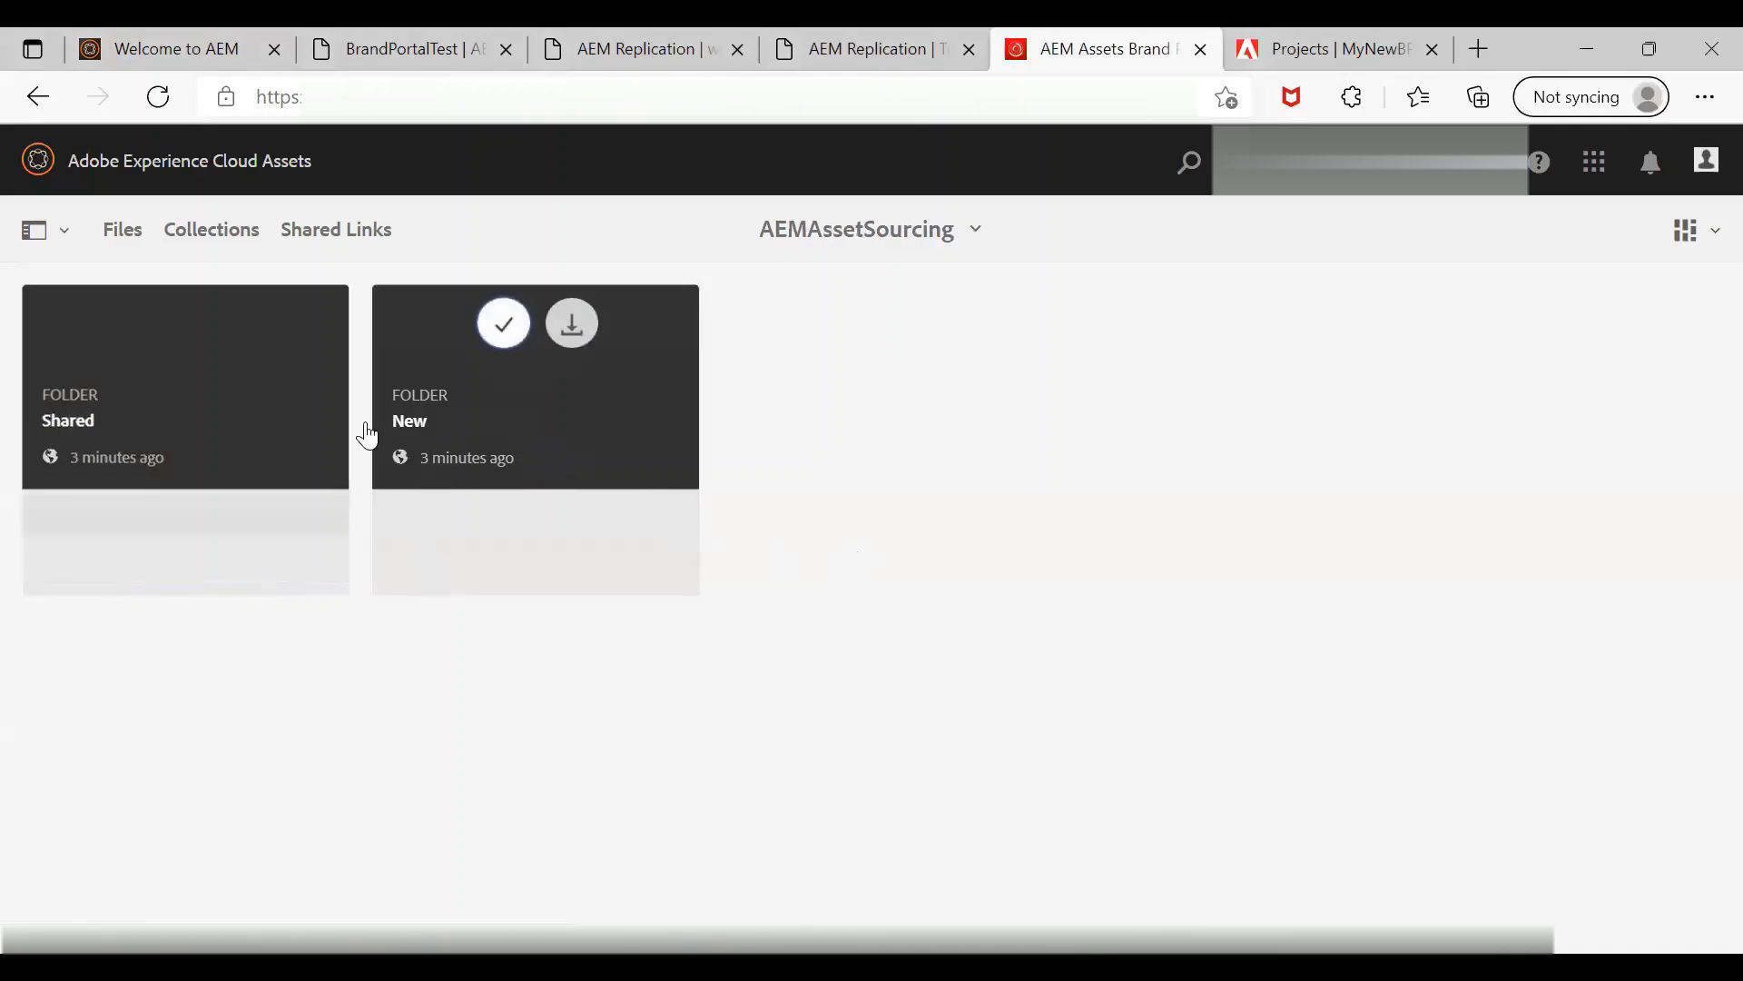
click(194, 401)
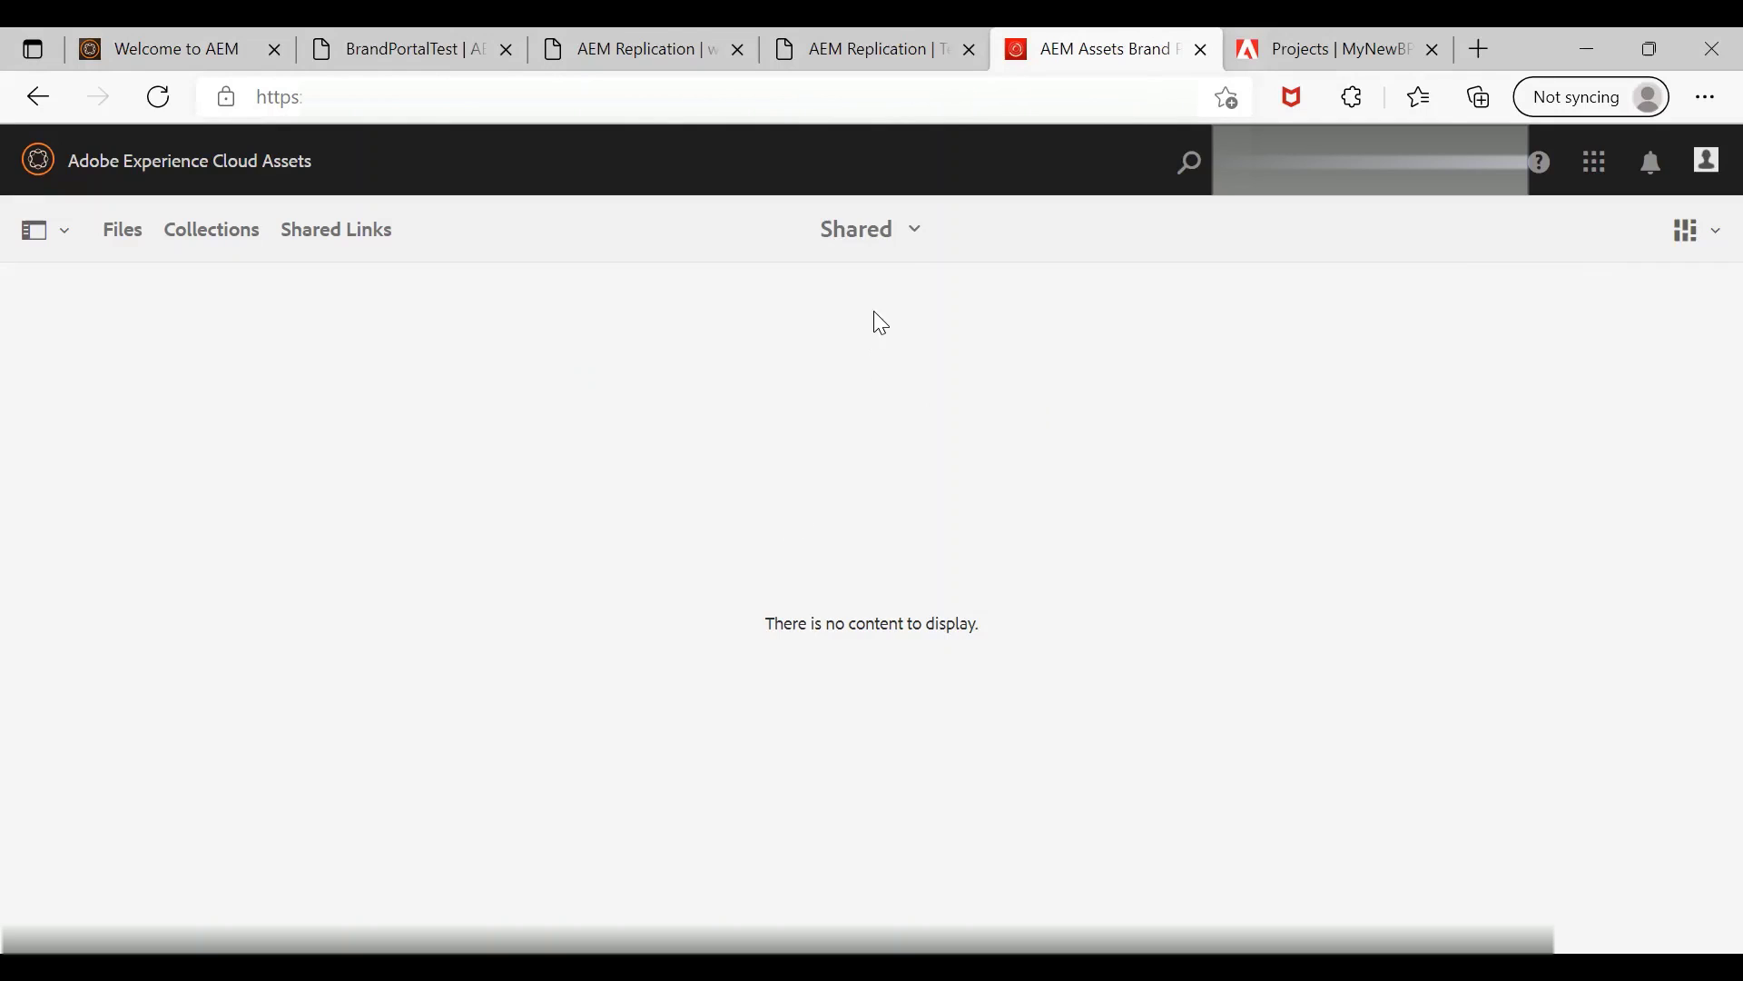
click(912, 242)
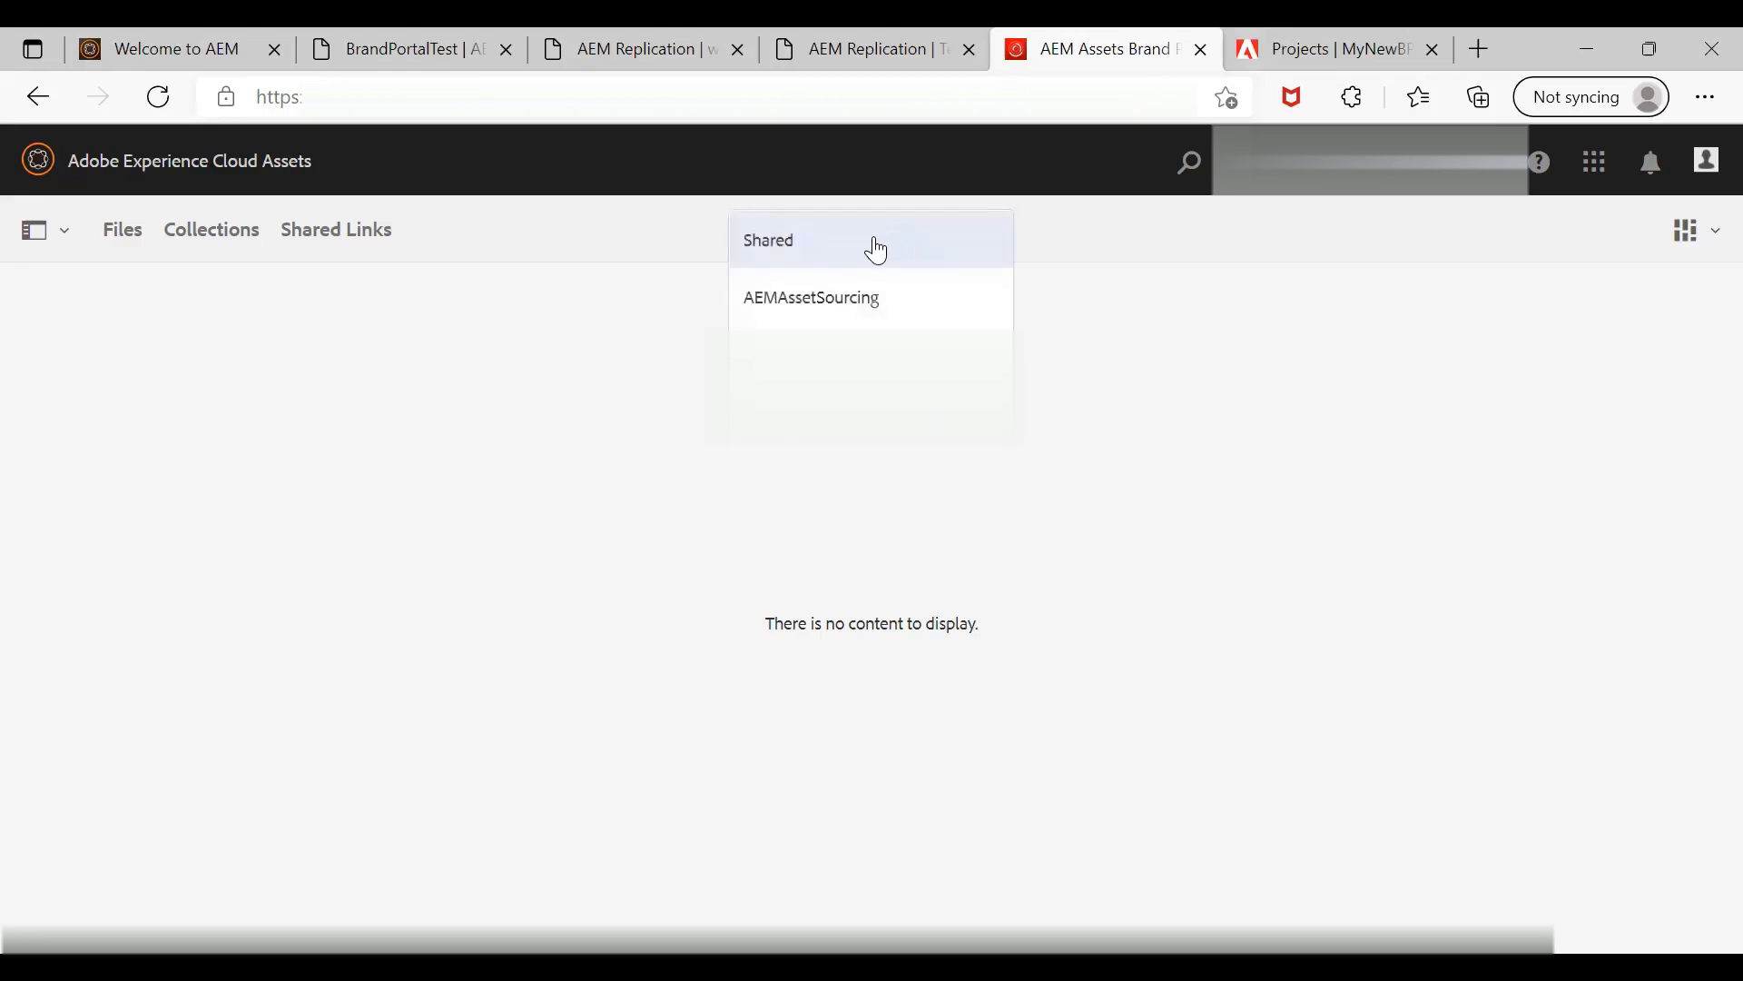
click(826, 299)
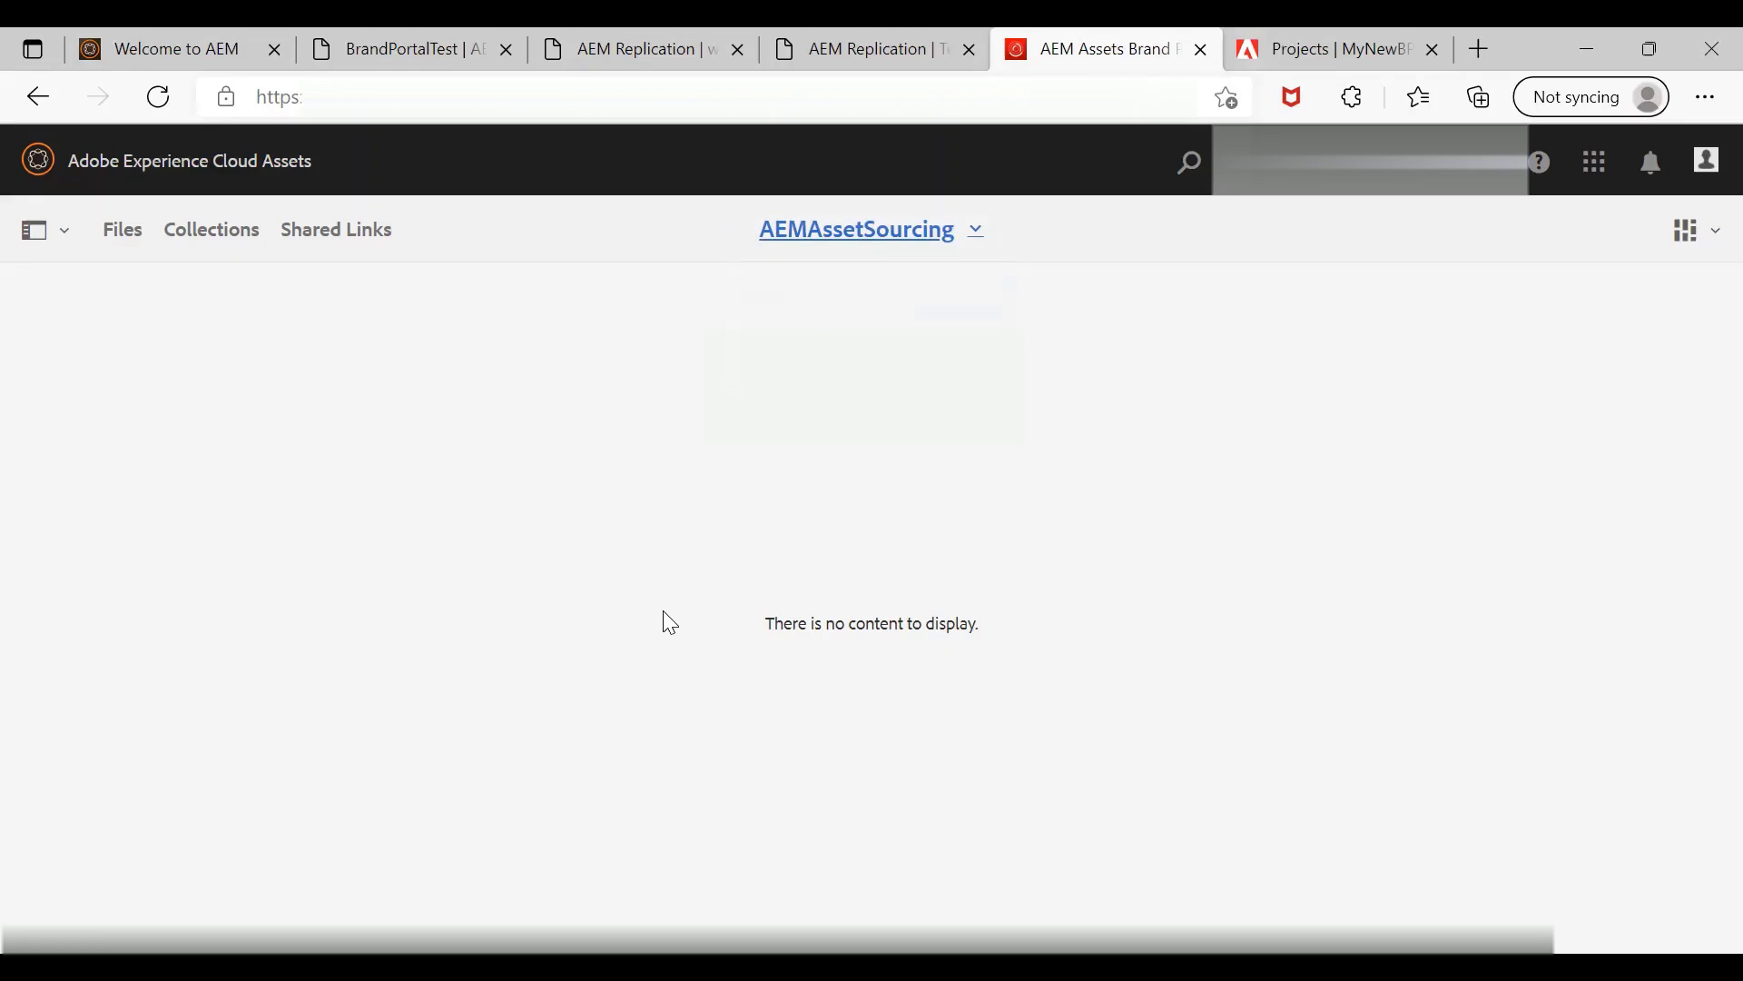
click(889, 229)
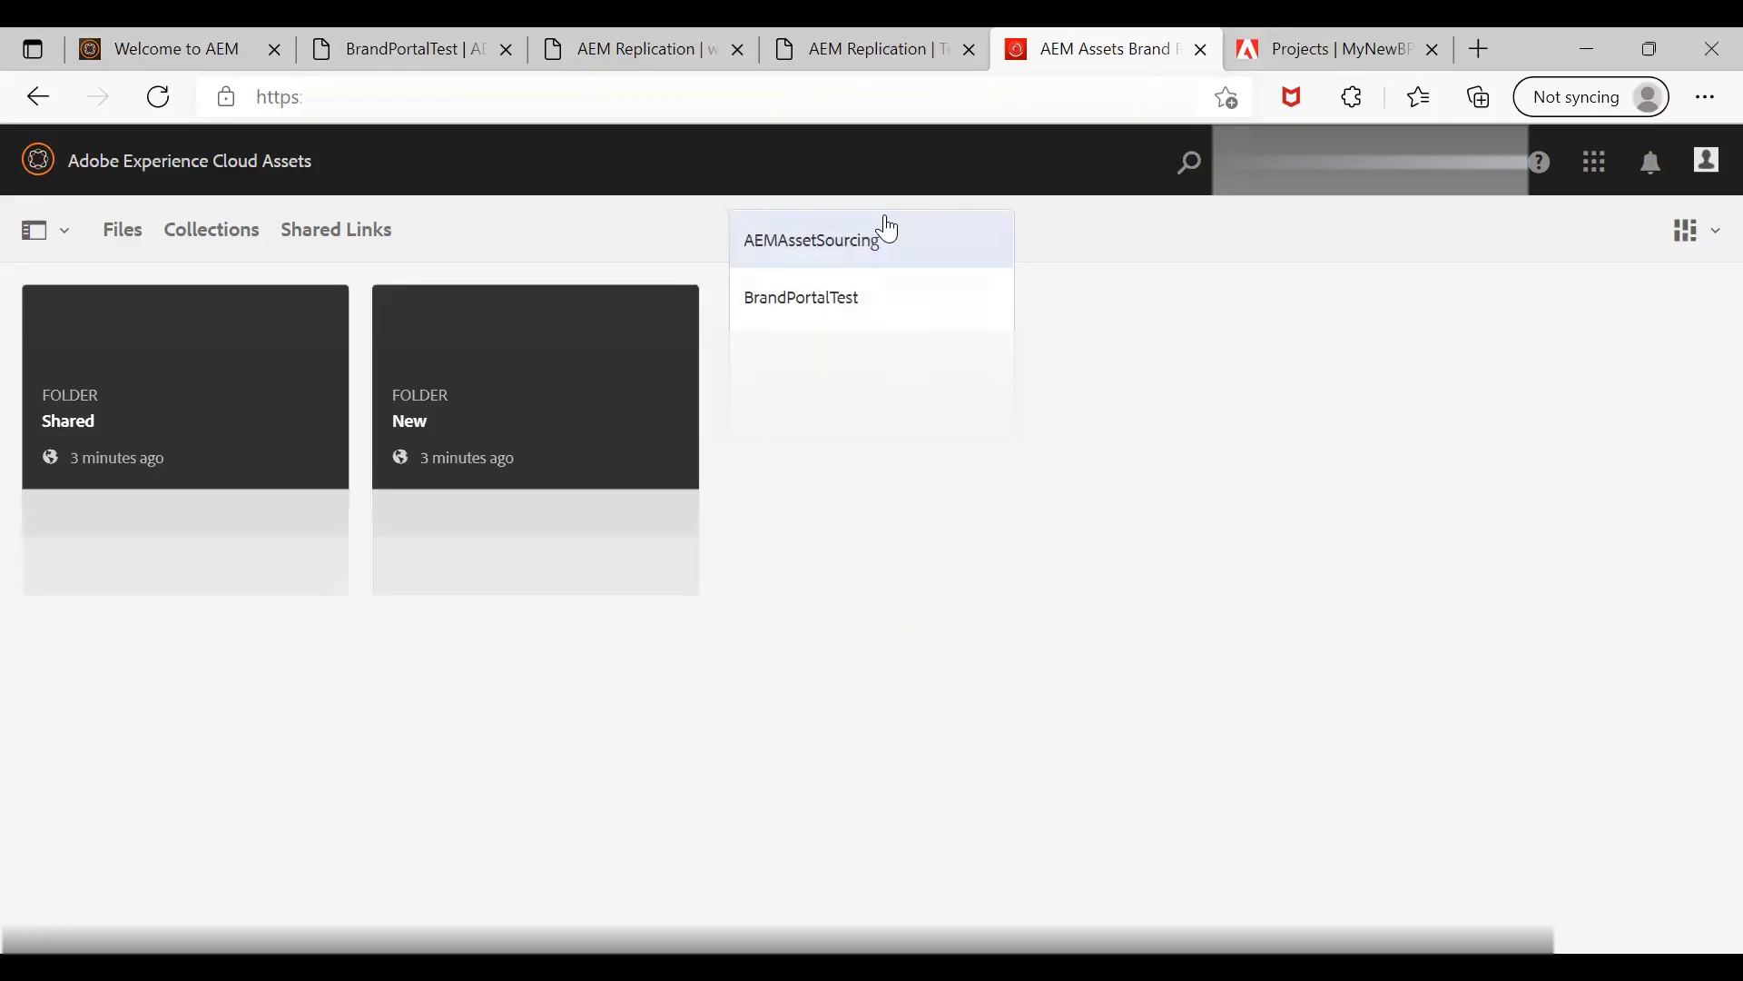
click(643, 198)
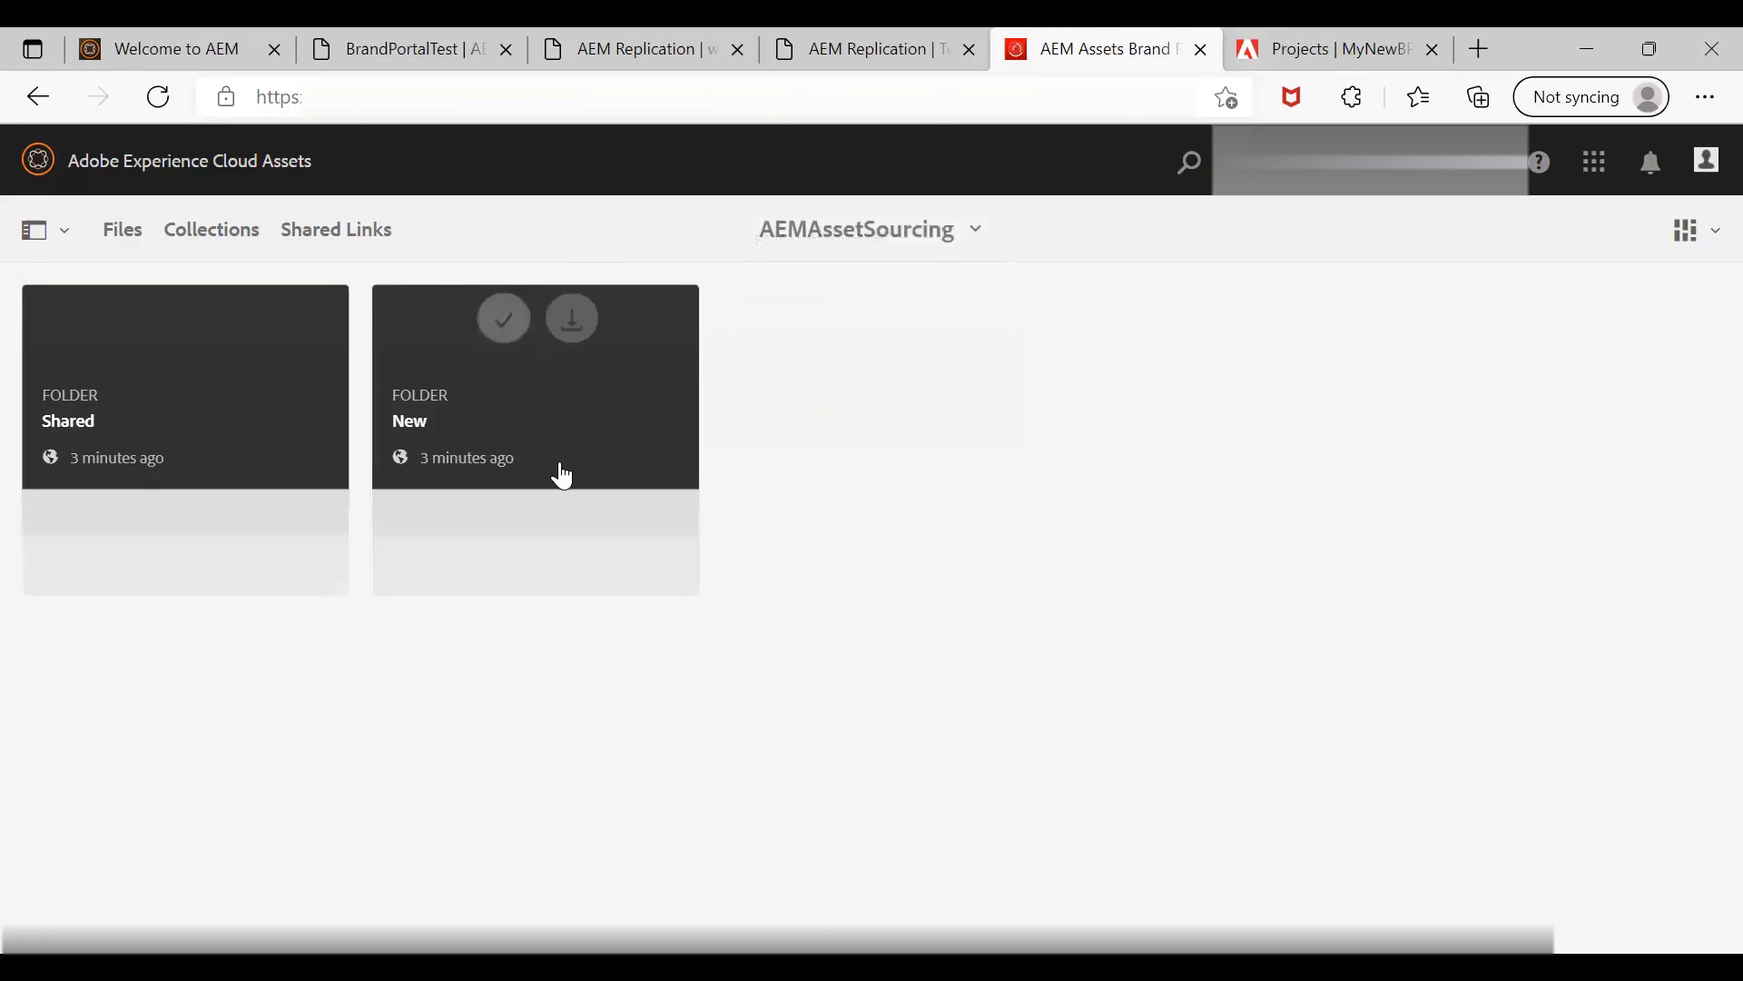
Upload the file TDI Term Life CX Map Detailed View Final.pdf to the New folder within AEMAssetSourcing in Brand Portal
click(566, 423)
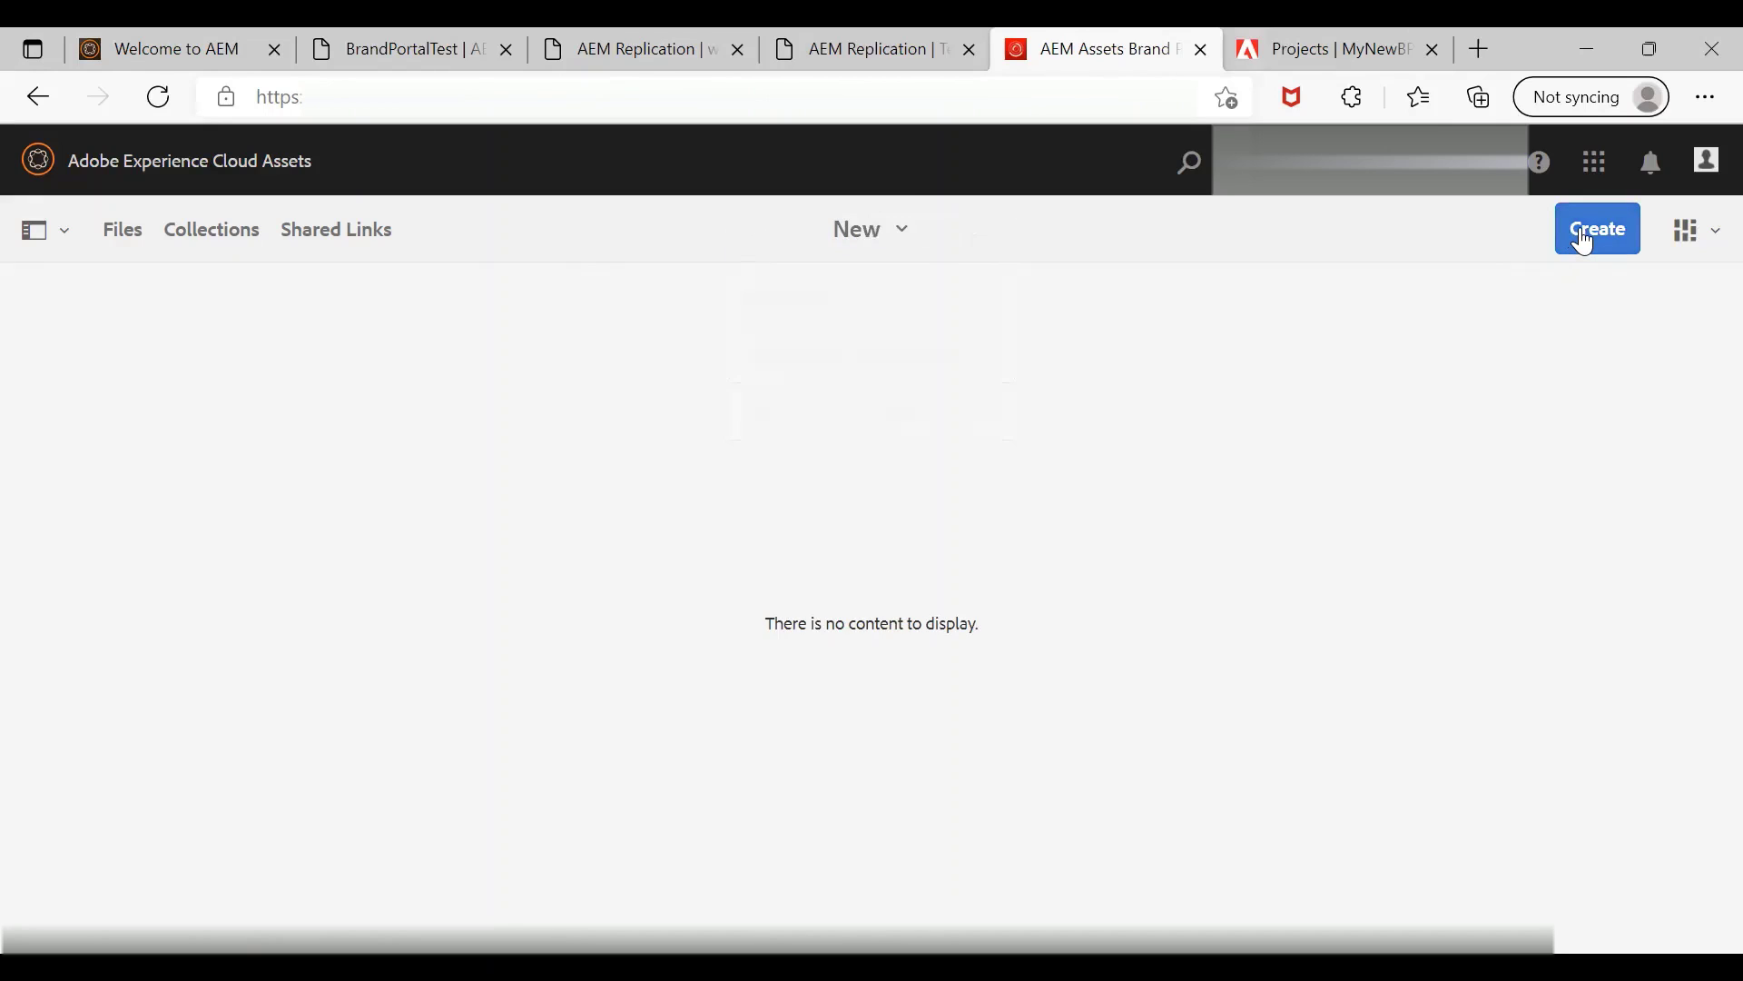
click(1584, 243)
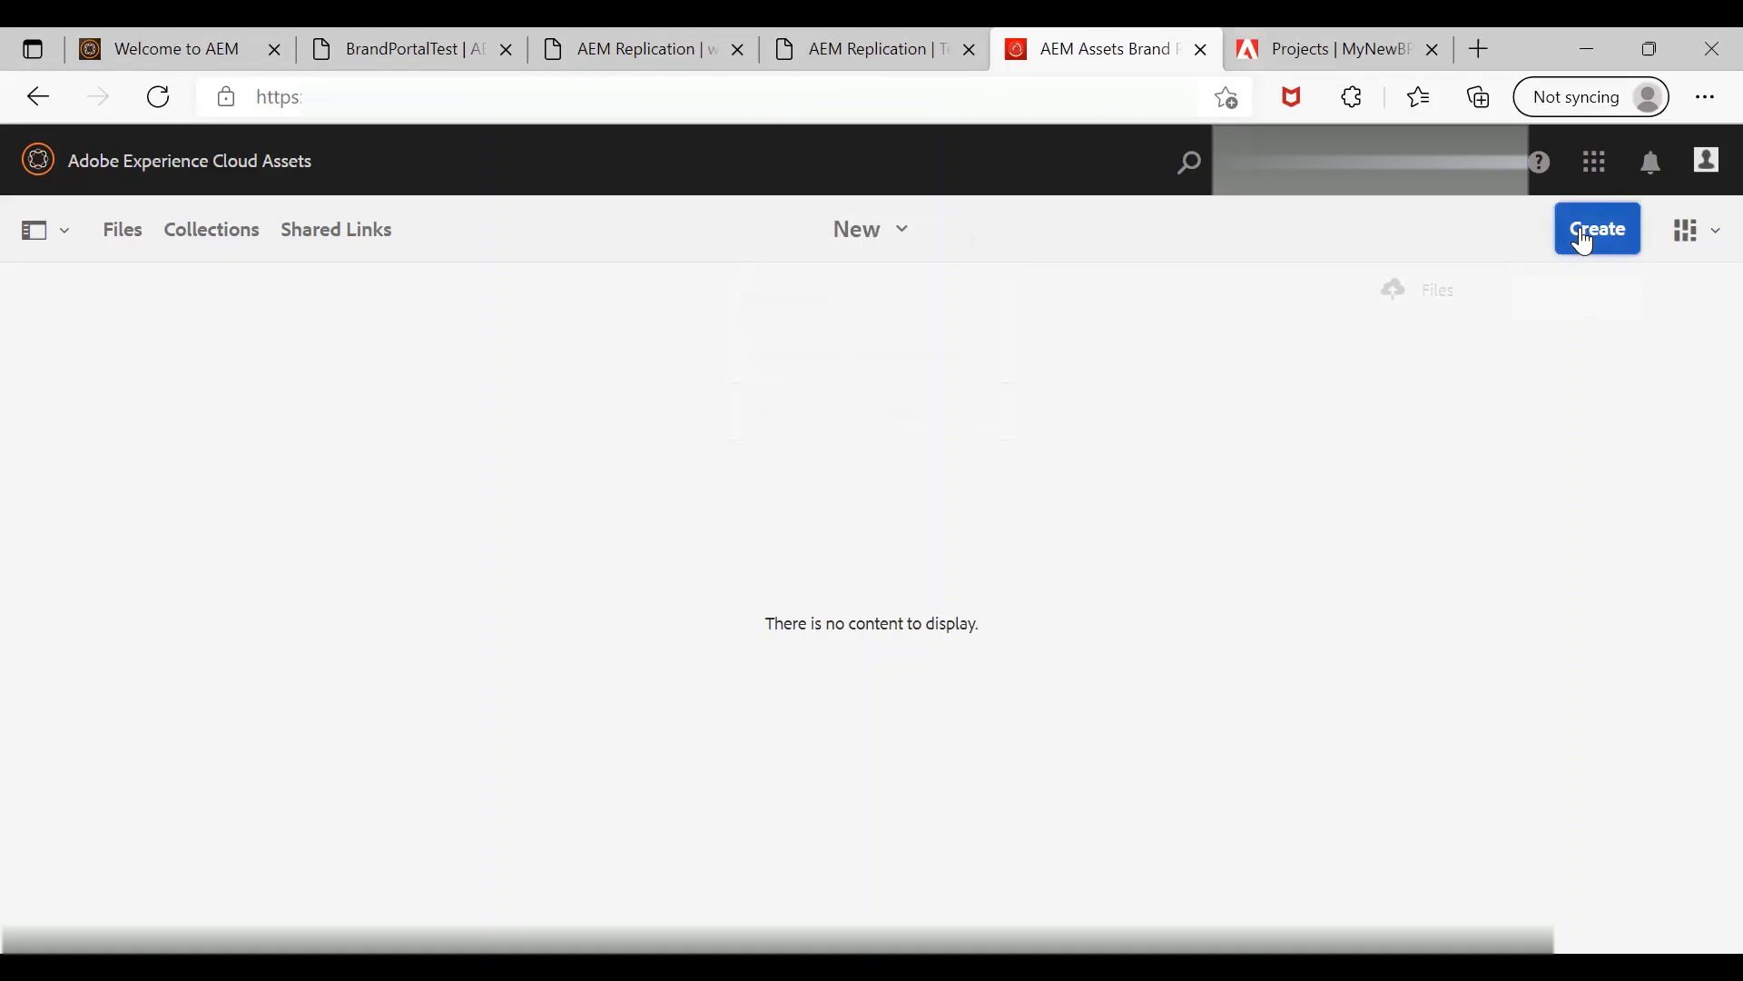
click(1500, 301)
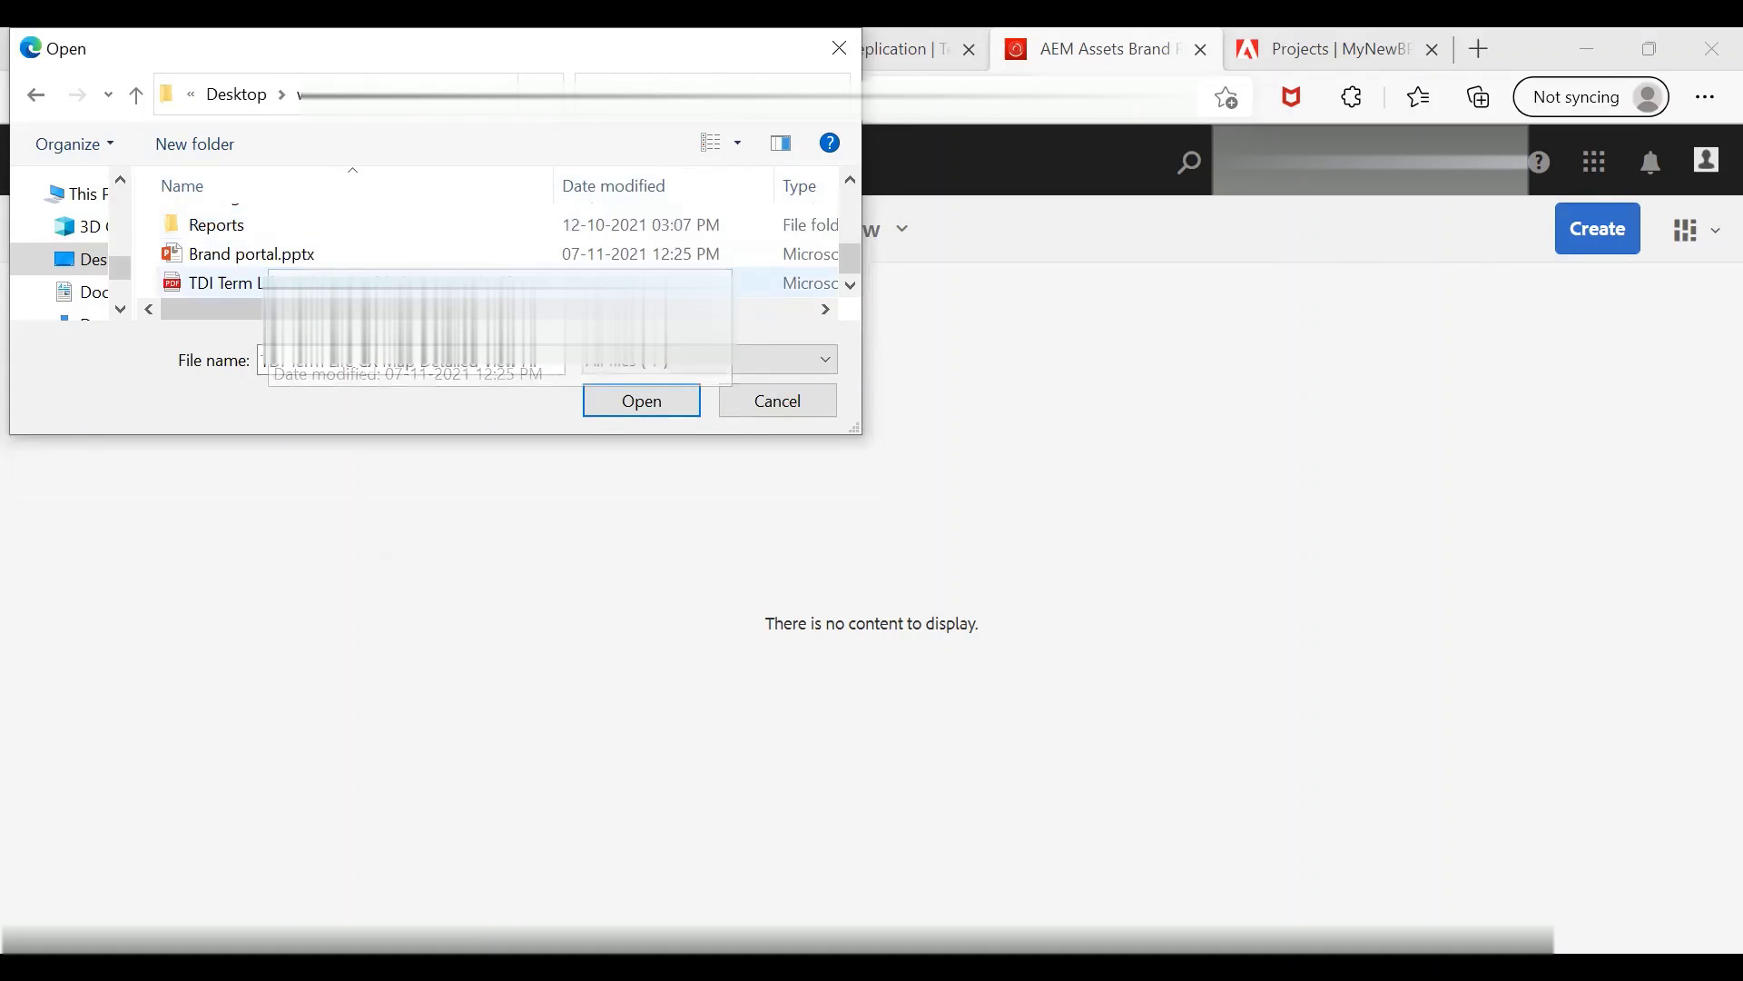
click(265, 283)
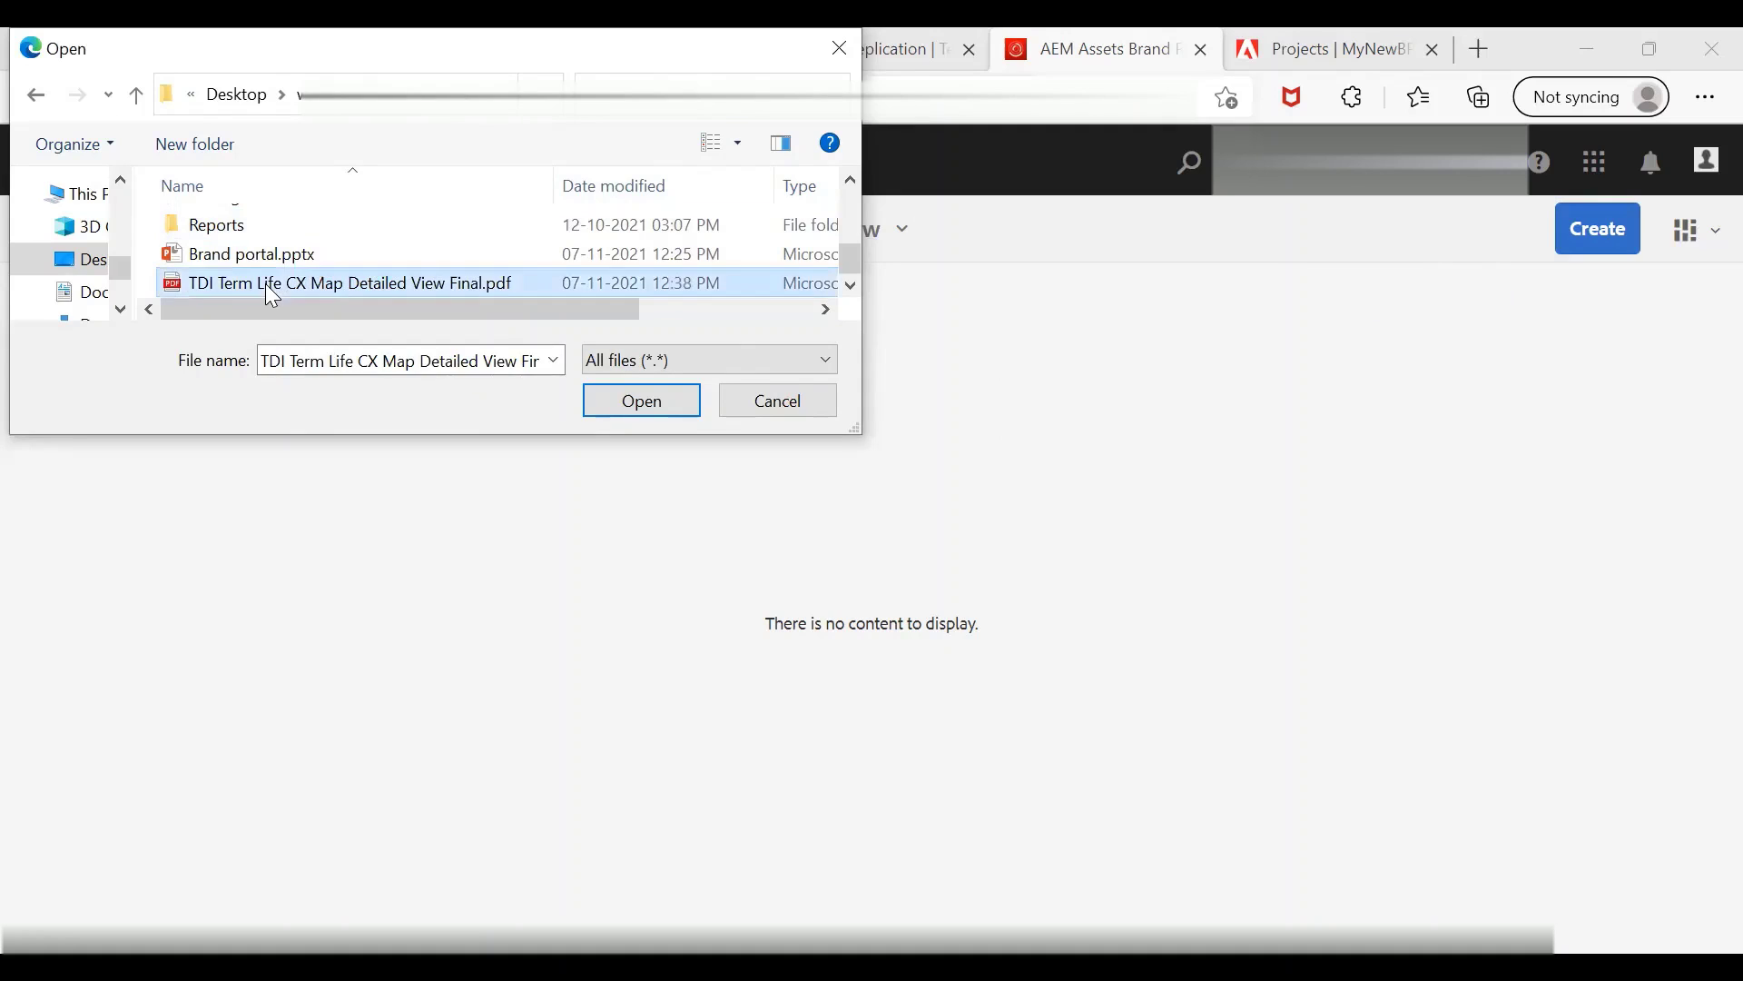
click(620, 401)
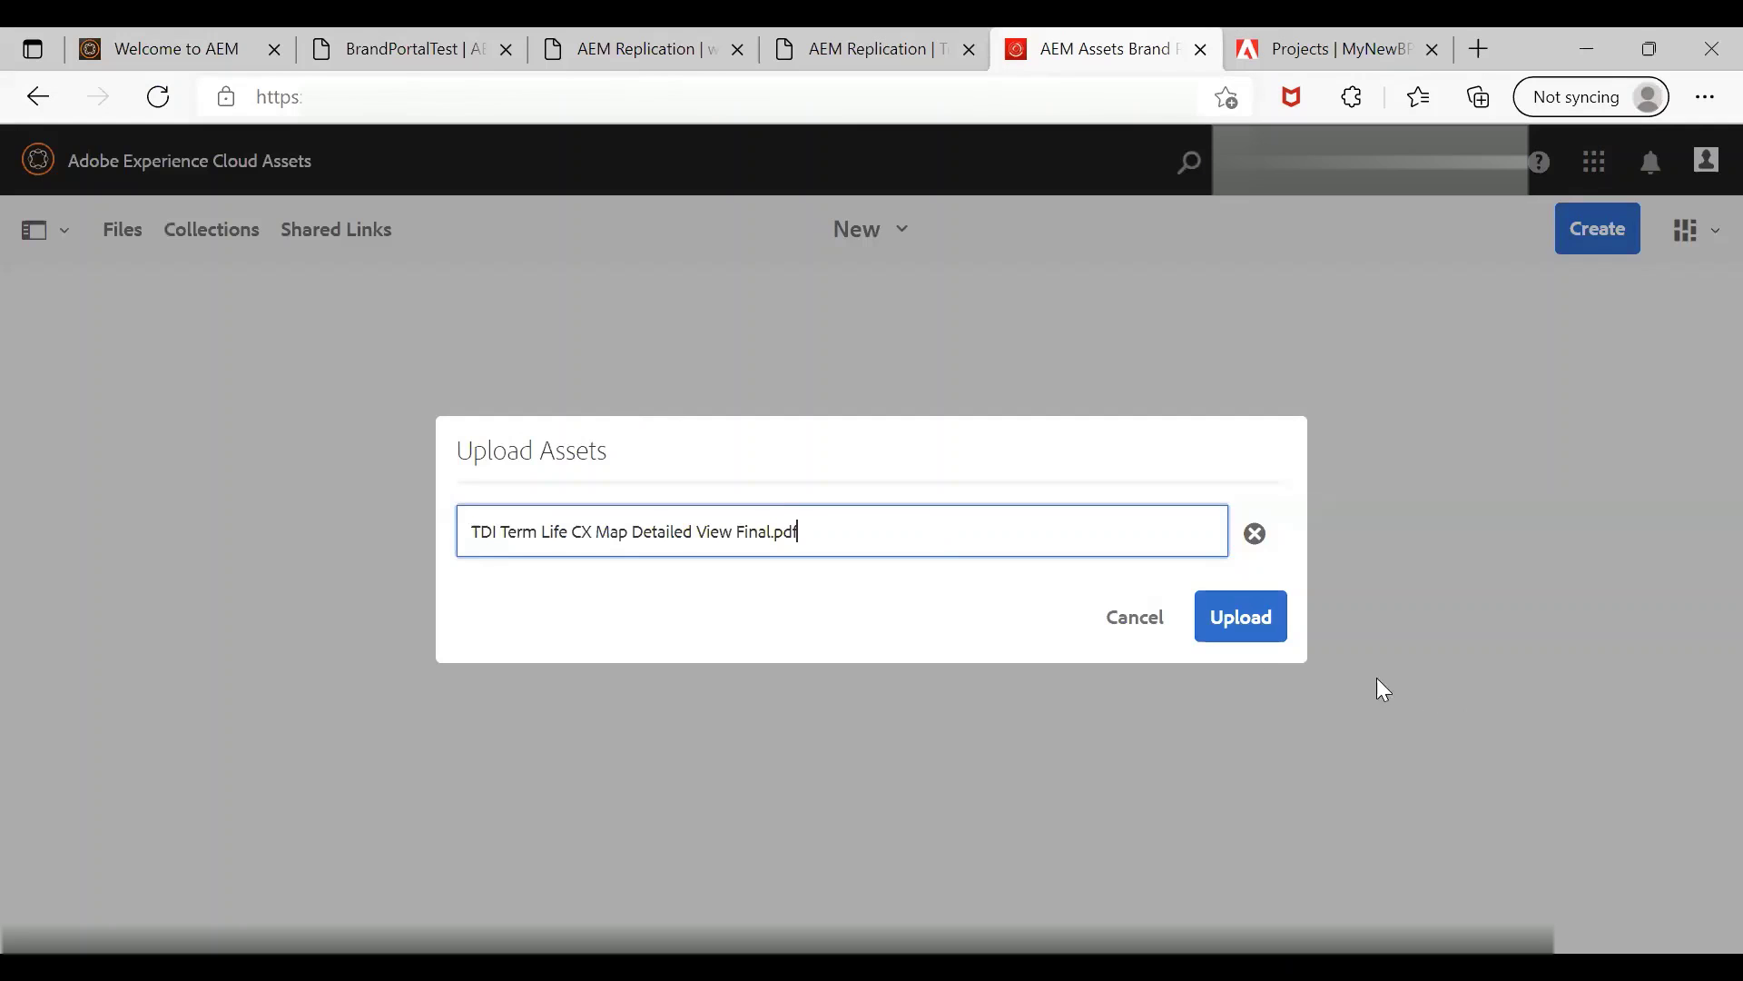
click(1231, 624)
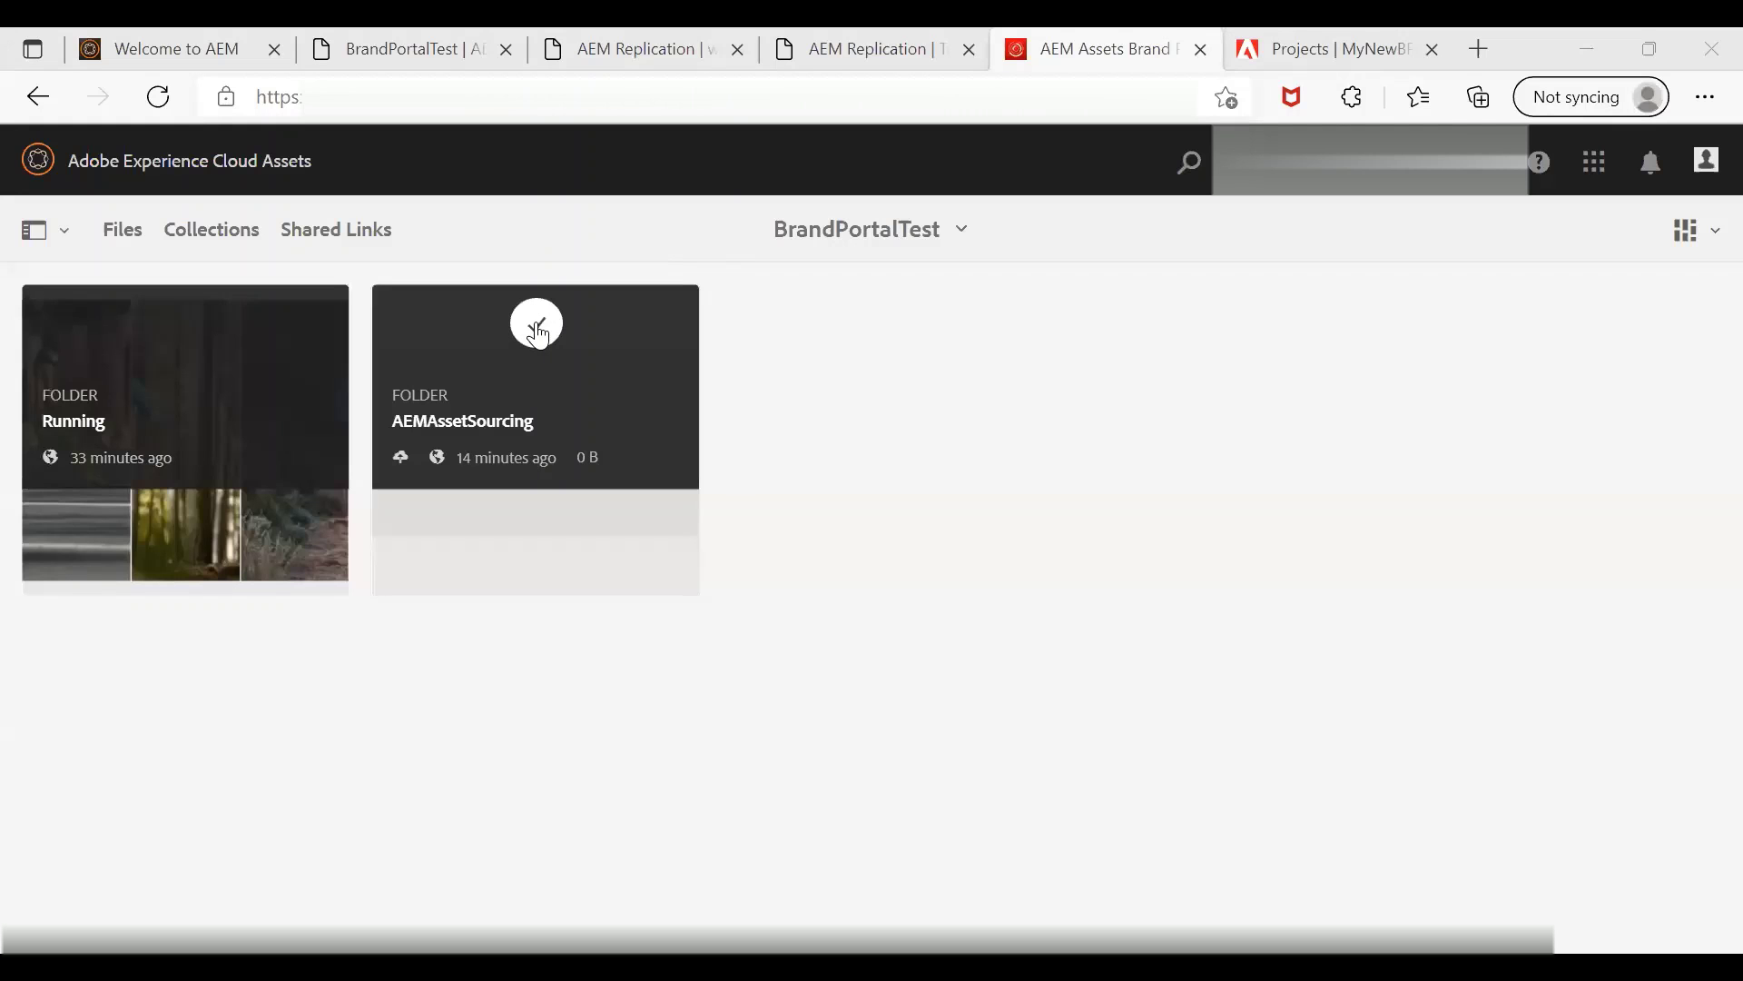
Publish the AEMAssetSourcing folder in BrandPortalTest from Brand Portal to AEM
click(537, 327)
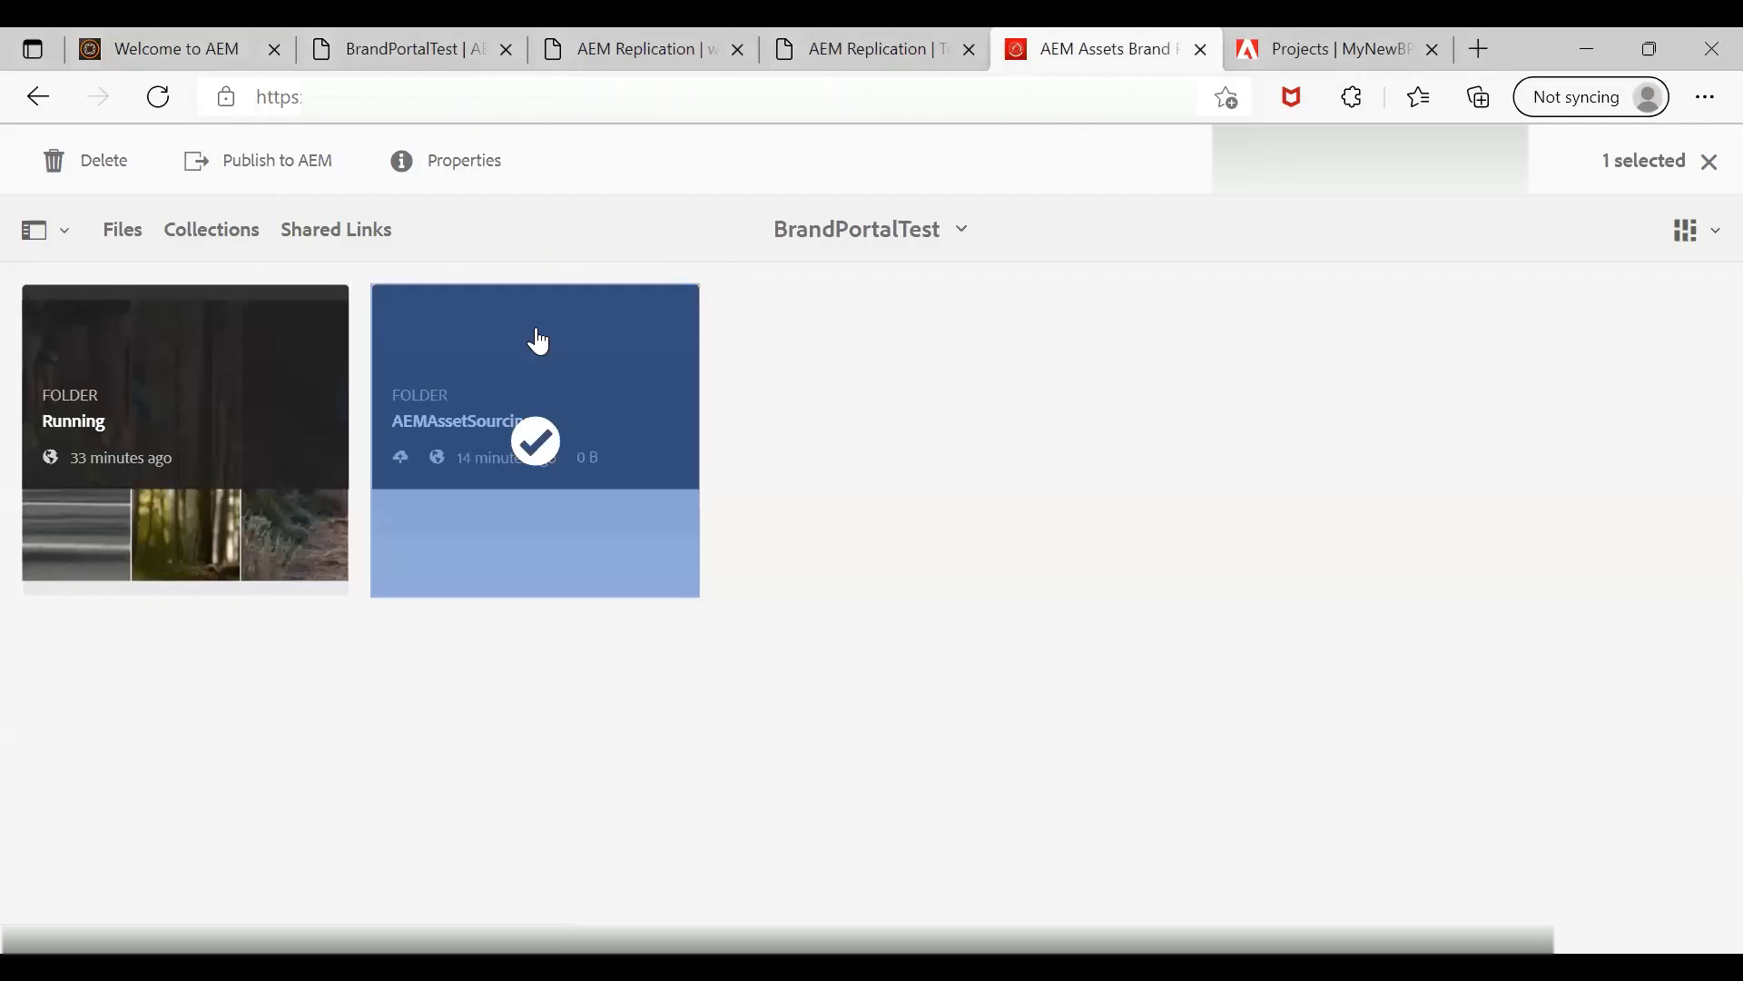
click(277, 169)
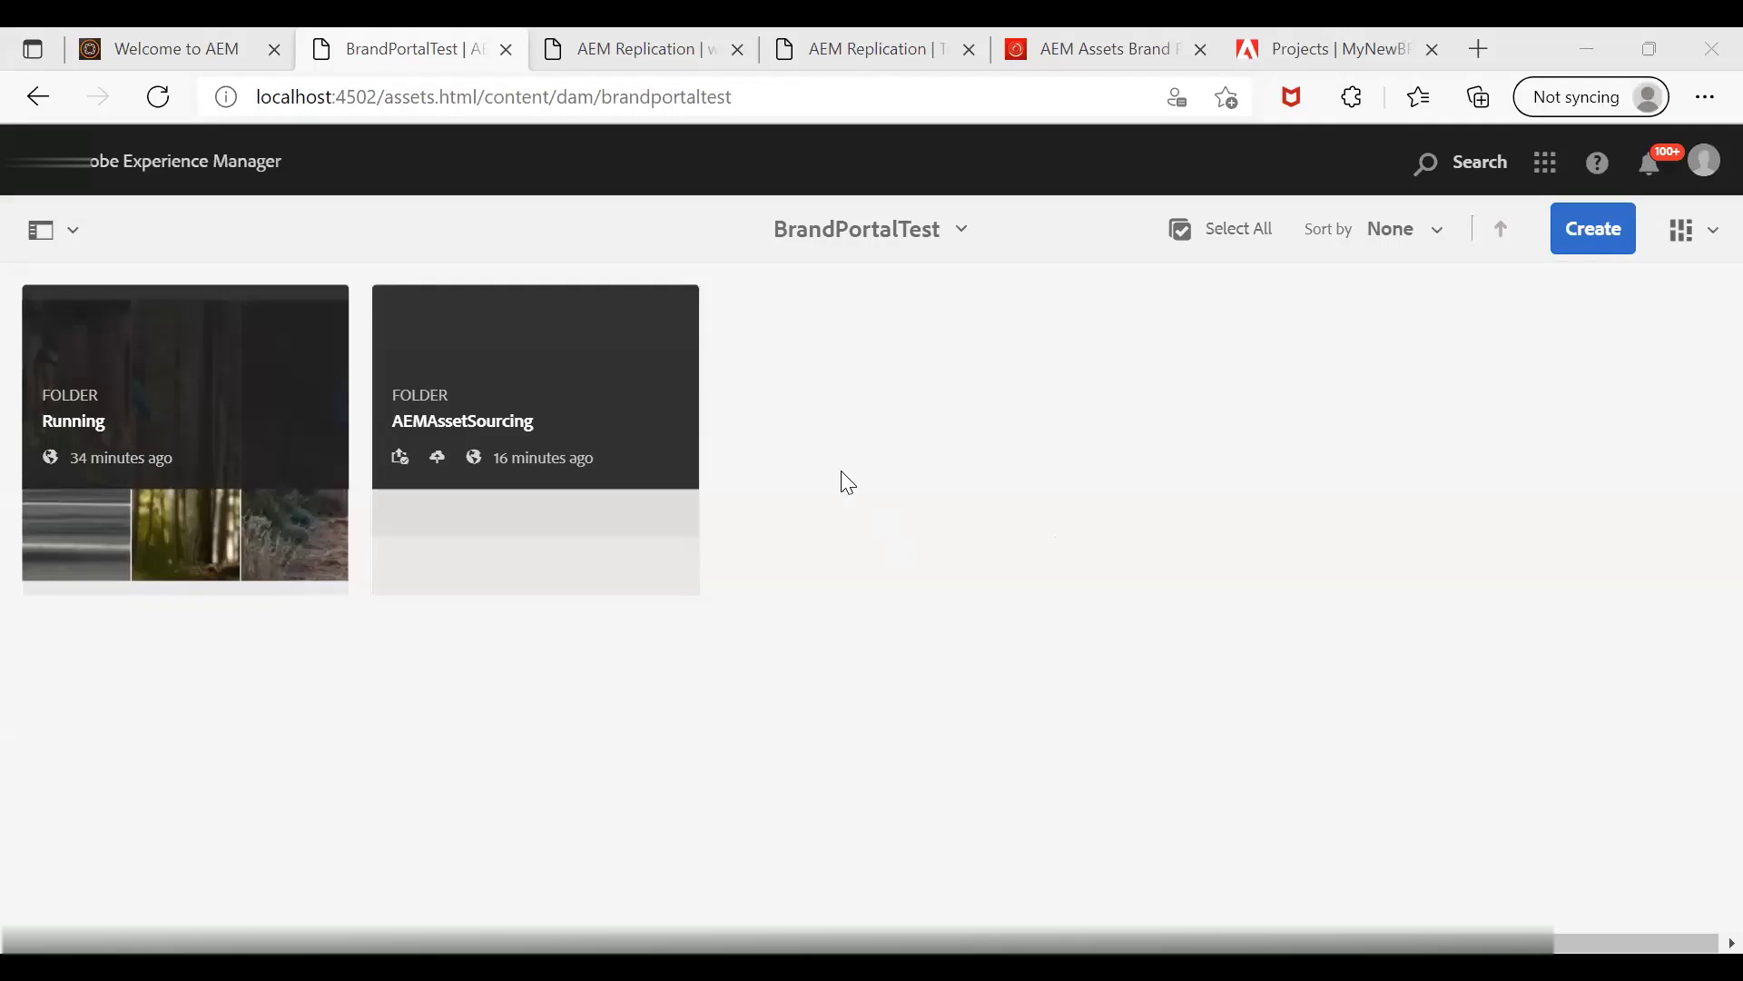
Switch to the BrandPortalTest folder in Adobe Experience Manager and check the New subfolder of AEMAssetSourcing for the contributed asset
click(588, 405)
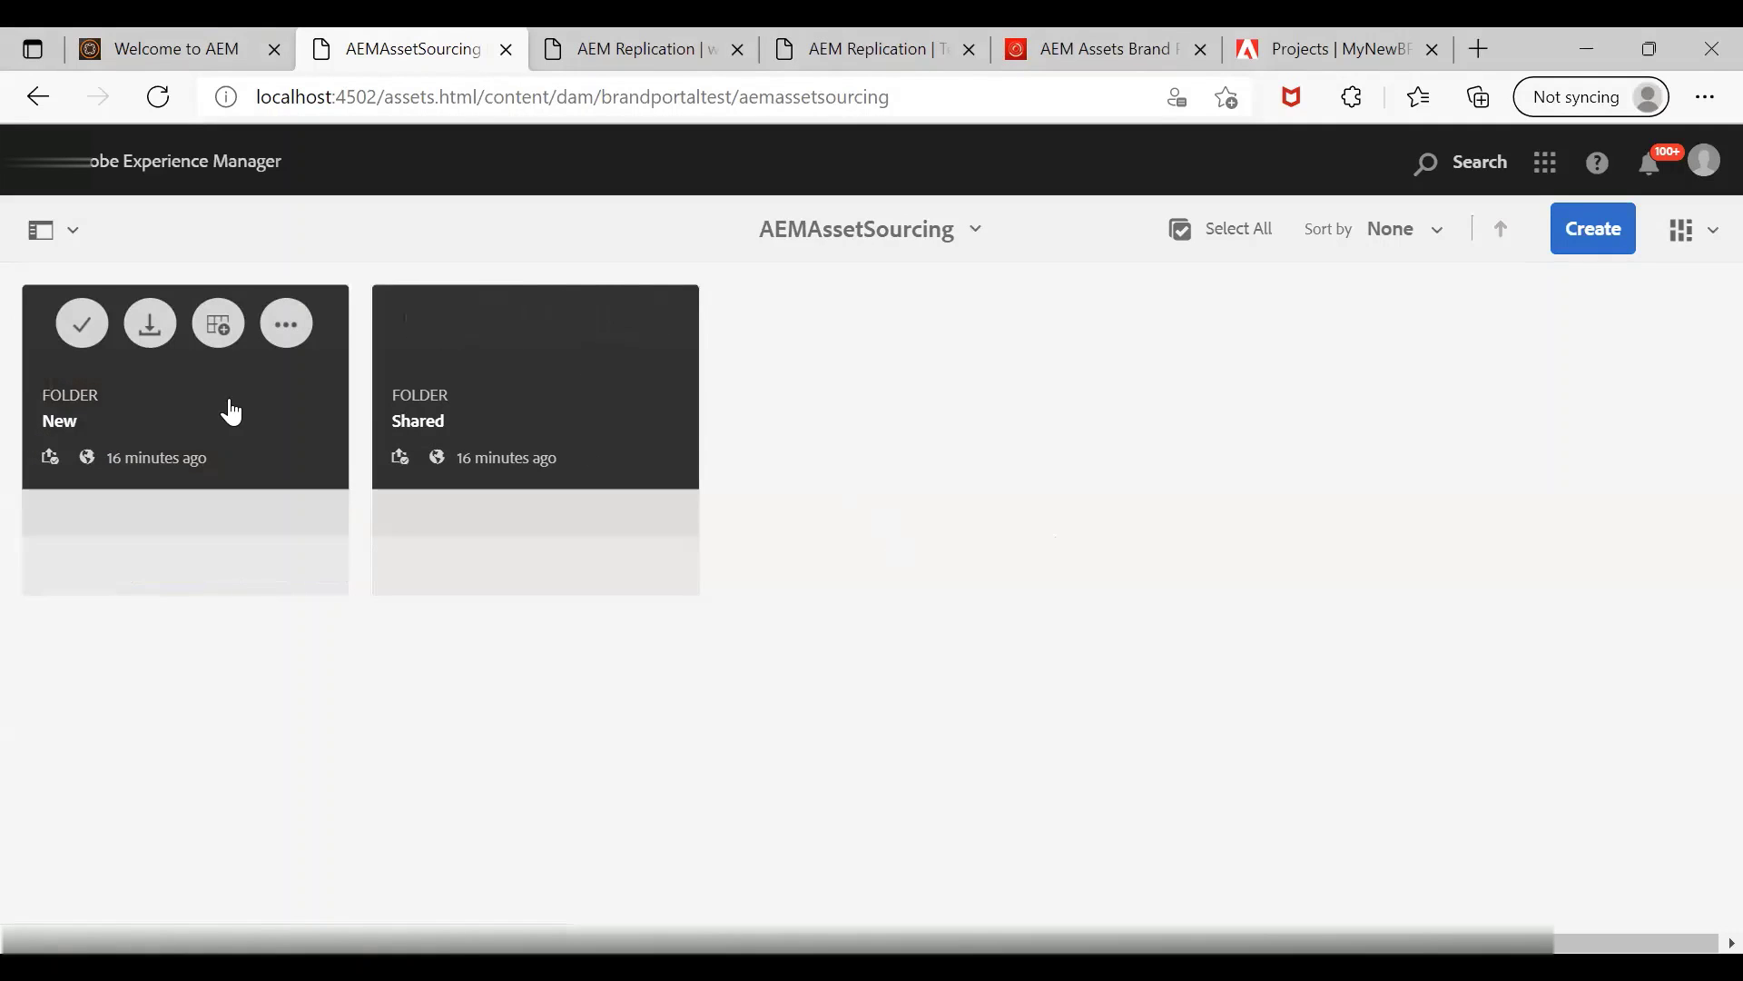
click(232, 411)
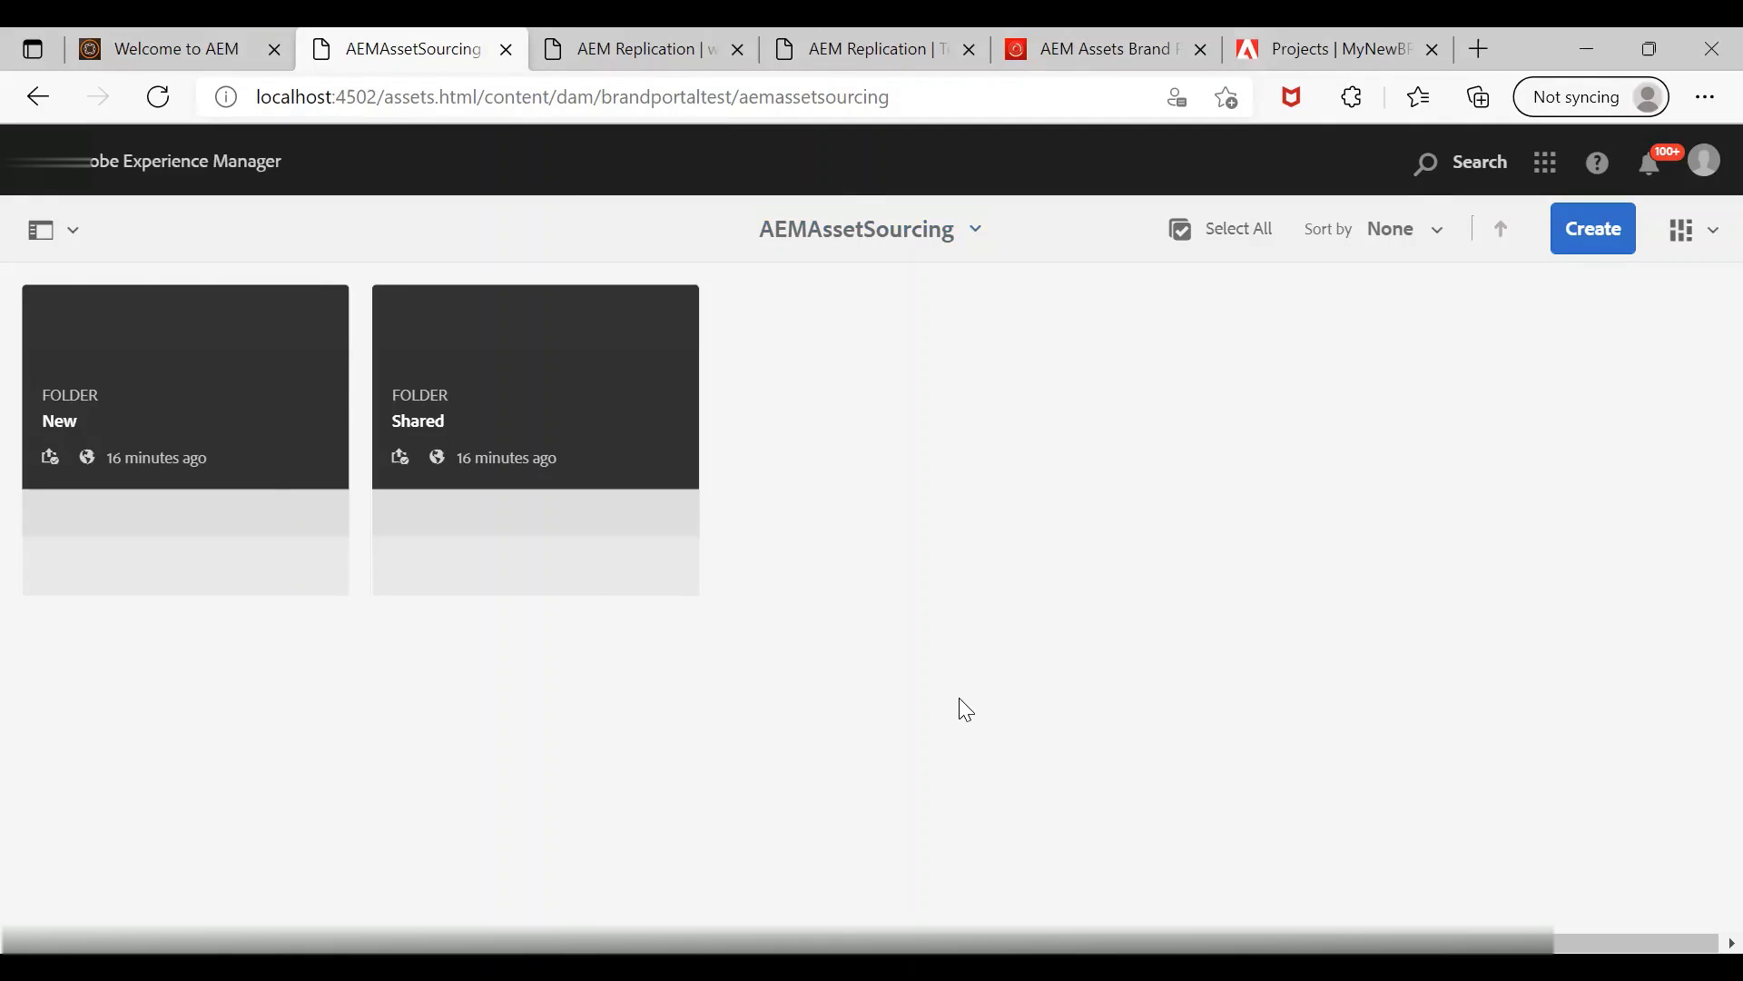
mouse_move(105, 373)
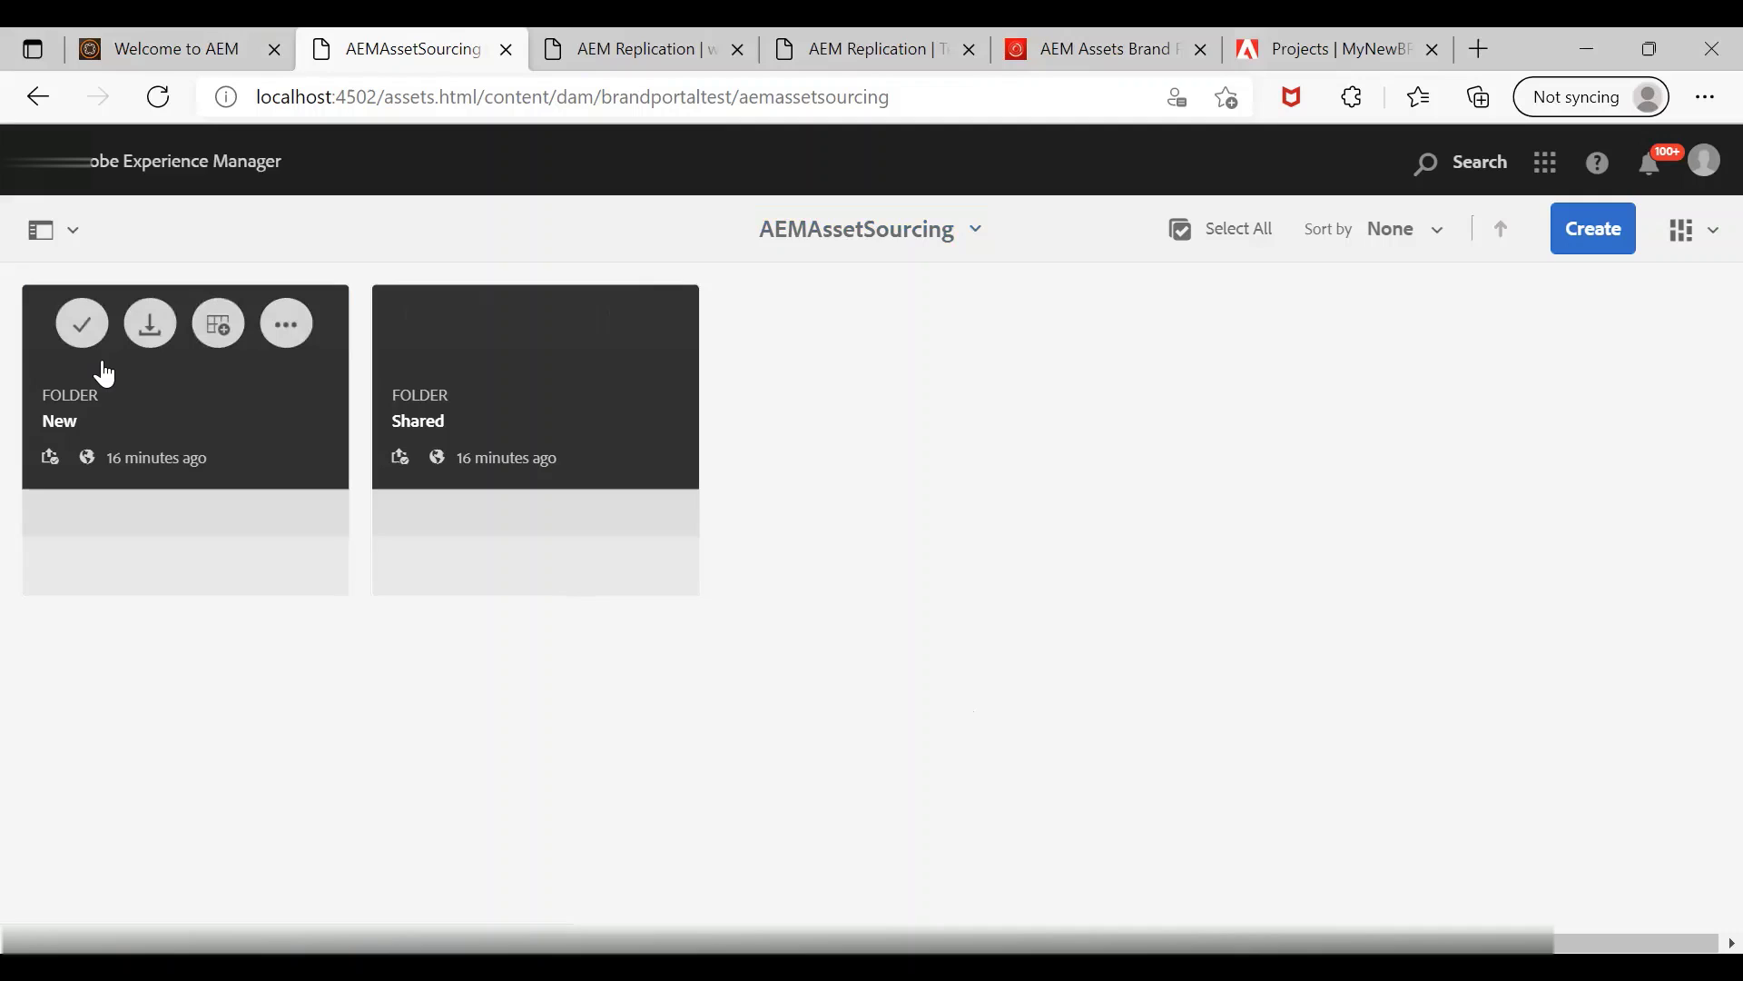